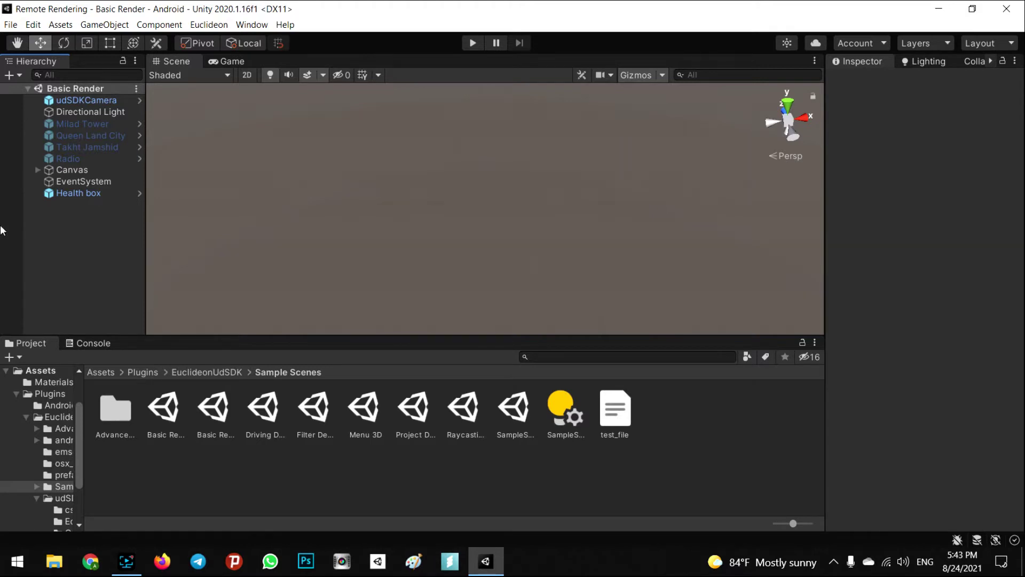
Step: Open the UDS Model script attached to the Health box object for editing in Visual Studio
{"action": "left_click", "coordinate": [76, 193]}
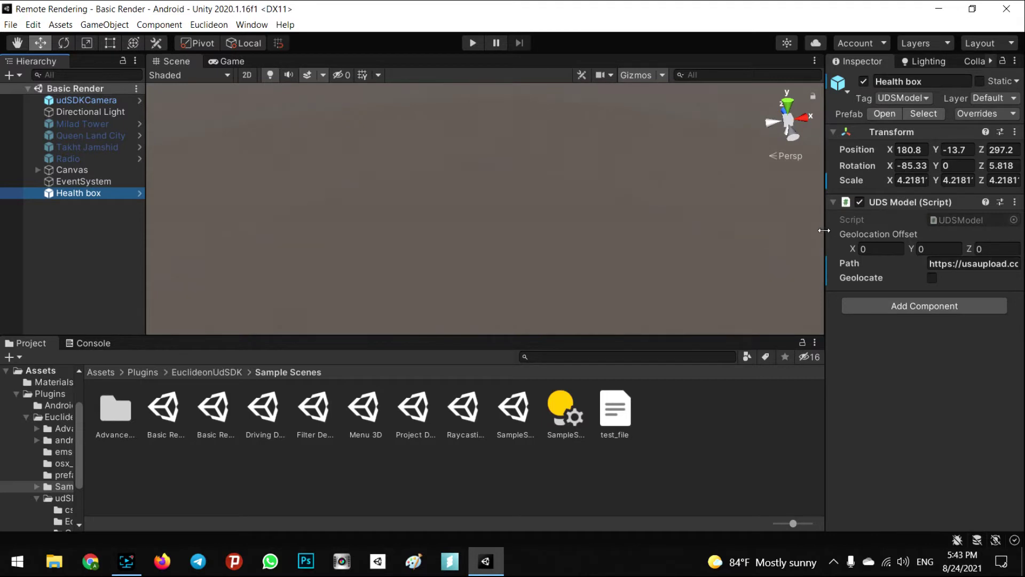
{"action": "left_click_drag", "start_coordinate": [827, 230], "coordinate": [716, 229]}
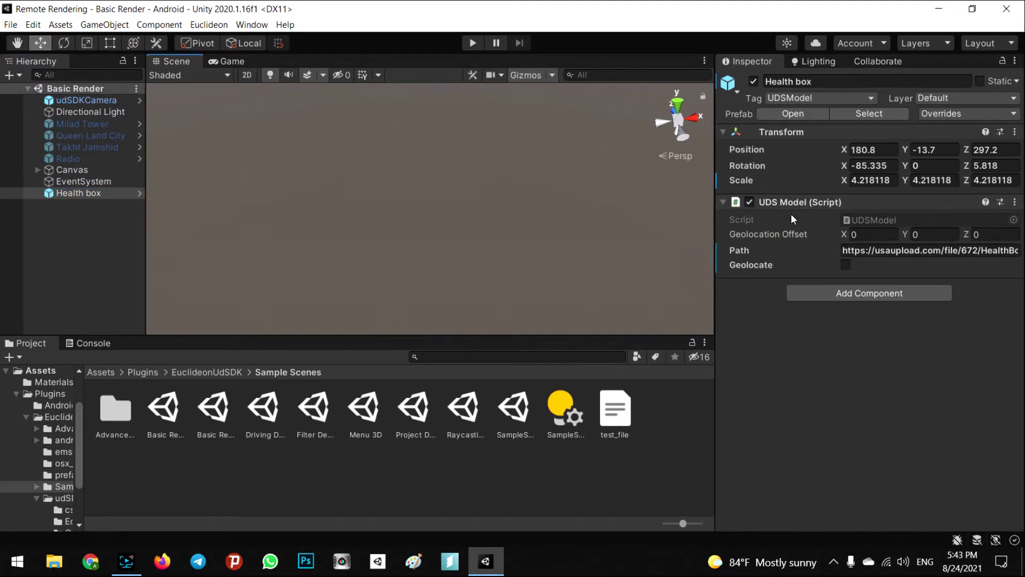
{"action": "right_click", "coordinate": [787, 198]}
{"action": "left_click", "coordinate": [827, 356]}
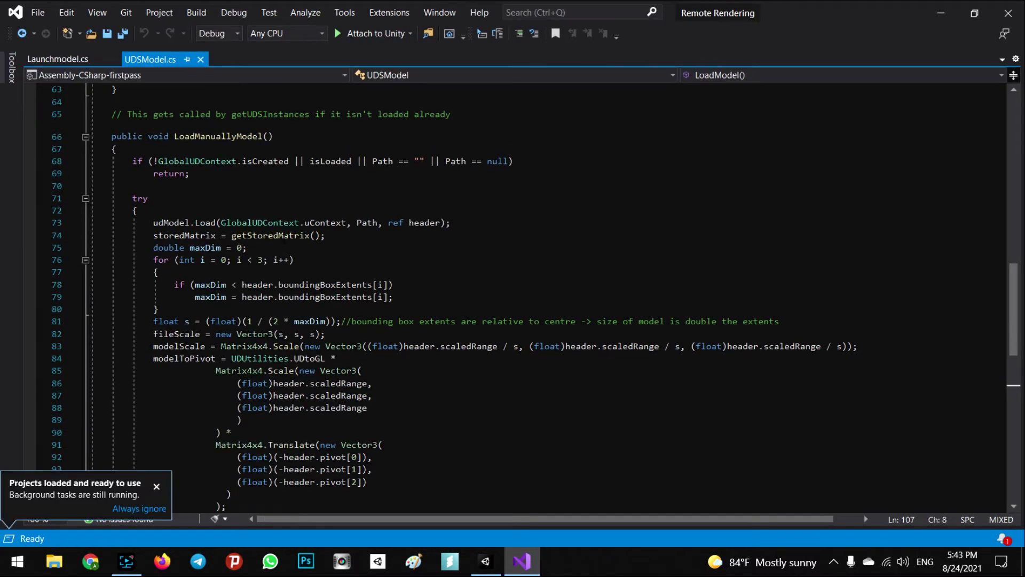
Step: Add a LoadManuallyModel(); call inside the LoadModel() method of UDSModel.cs and save the script
{"action": "scroll", "coordinate": [512, 293], "scroll_direction": "up", "scroll_amount": 6}
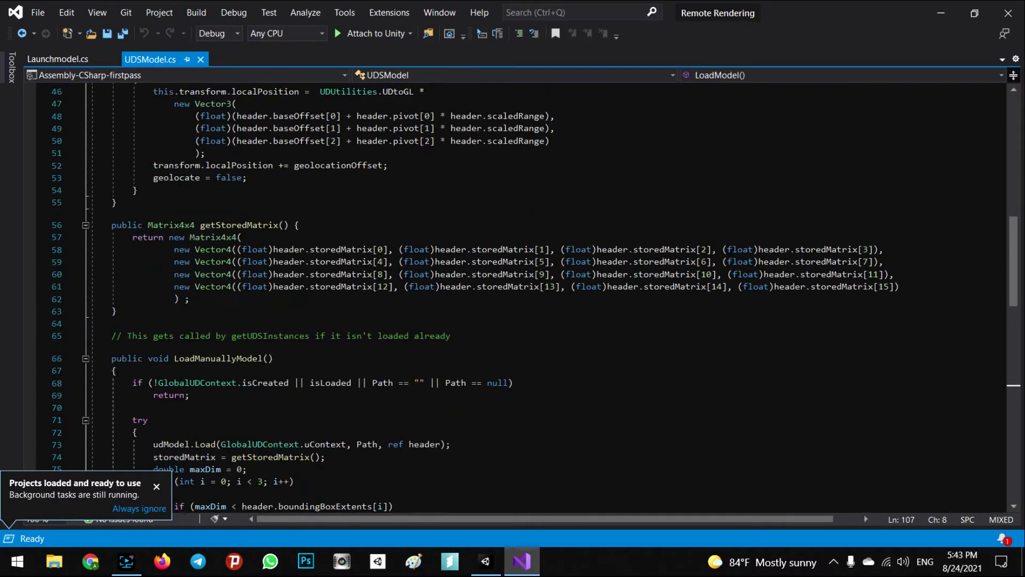
{"action": "scroll", "coordinate": [513, 294], "scroll_direction": "down", "scroll_amount": 3}
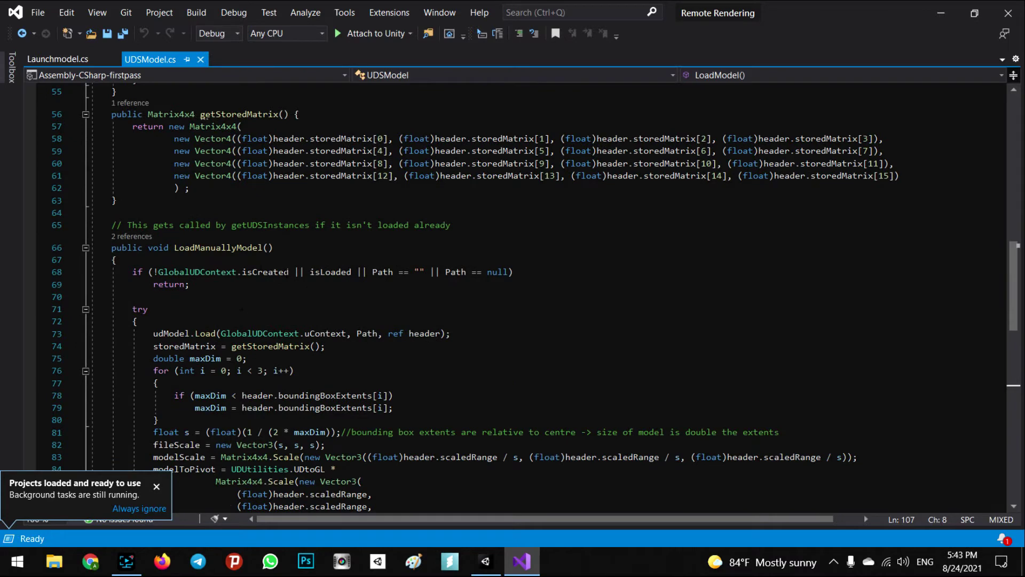
{"action": "scroll", "coordinate": [512, 294], "scroll_direction": "down", "scroll_amount": 12}
{"action": "scroll", "coordinate": [513, 293], "scroll_direction": "up", "scroll_amount": 13}
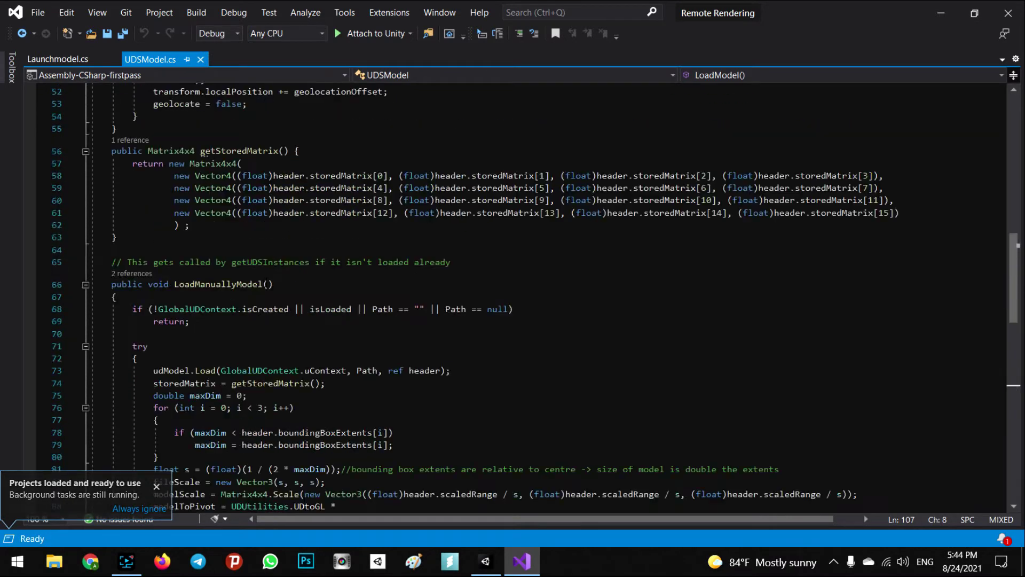
{"action": "scroll", "coordinate": [206, 205], "scroll_direction": "up", "scroll_amount": 2}
{"action": "scroll", "coordinate": [203, 227], "scroll_direction": "up", "scroll_amount": 2}
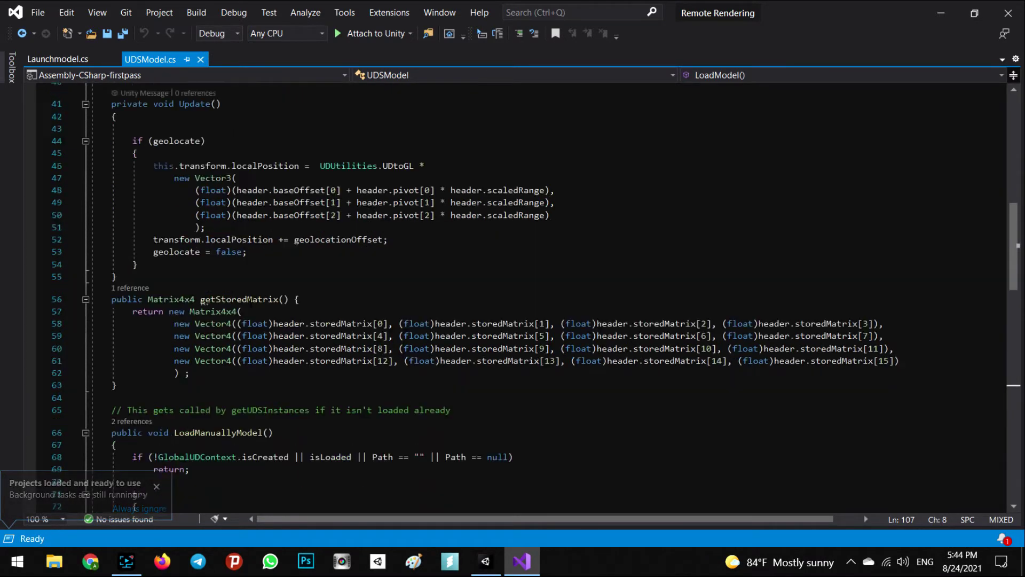
{"action": "scroll", "coordinate": [203, 227], "scroll_direction": "down", "scroll_amount": 3}
{"action": "double_click", "coordinate": [176, 321]}
{"action": "key", "text": "ctrl+c"}
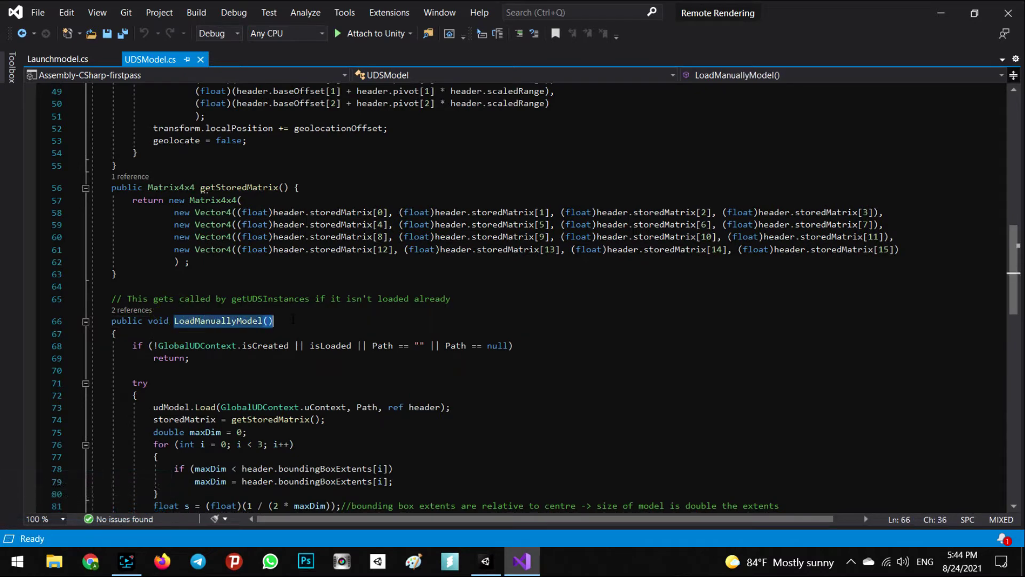
{"action": "scroll", "coordinate": [214, 342], "scroll_direction": "down", "scroll_amount": 11}
{"action": "left_click", "coordinate": [149, 390]}
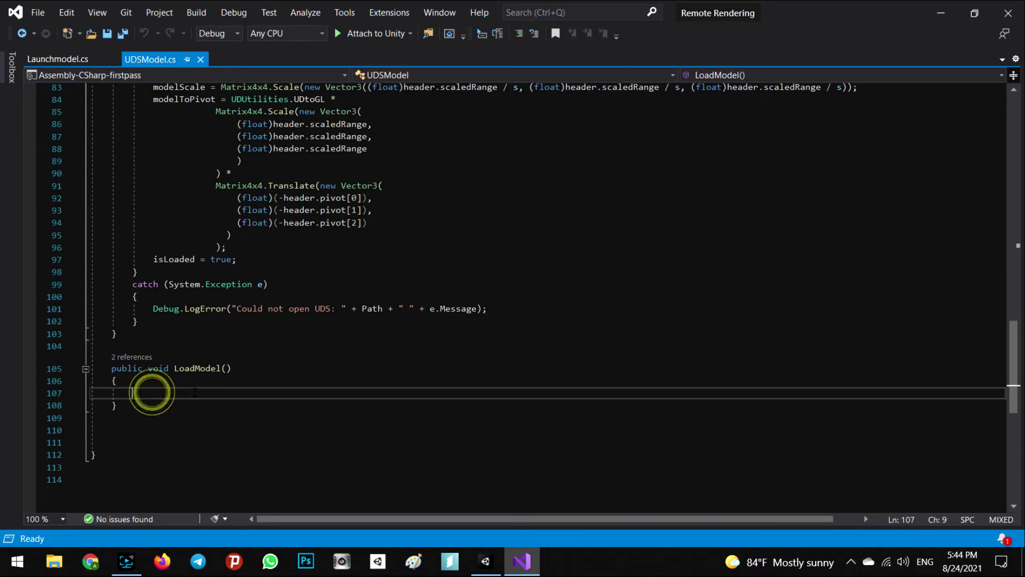
{"action": "key", "text": "ctrl+v"}
{"action": "type", "text": "();"}
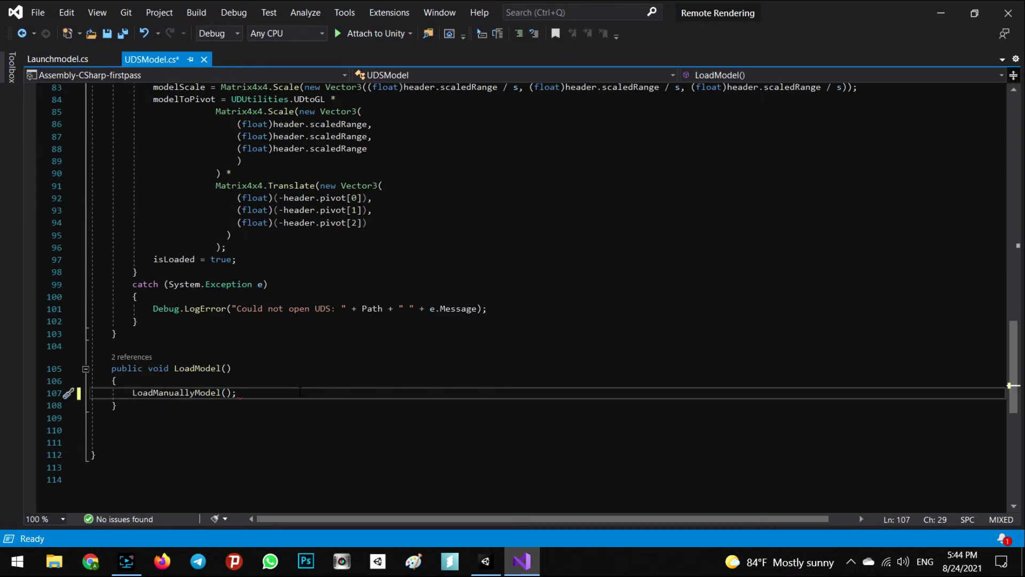
{"action": "key", "text": "ctrl+s"}
Step: Review the Launchmodel.cs script, bring UDSModel.cs back up and switch to Unity
{"action": "left_click", "coordinate": [56, 60]}
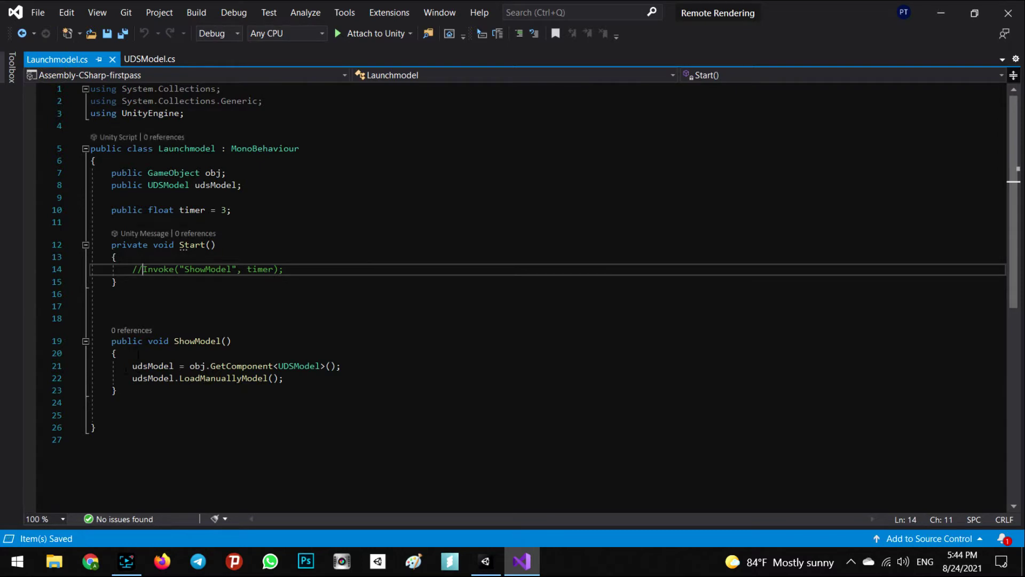
{"action": "left_click", "coordinate": [484, 561]}
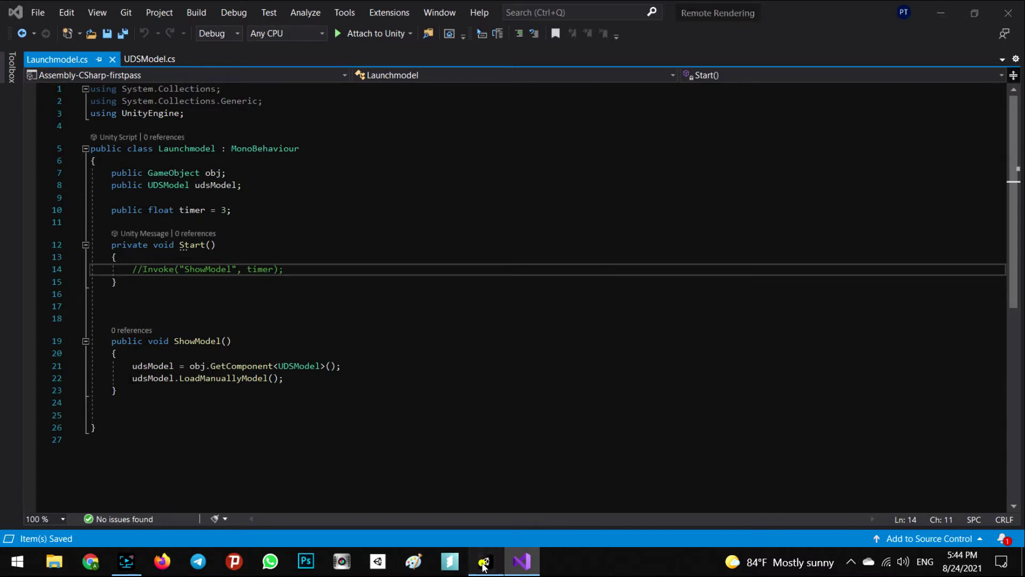
{"action": "left_click", "coordinate": [149, 59]}
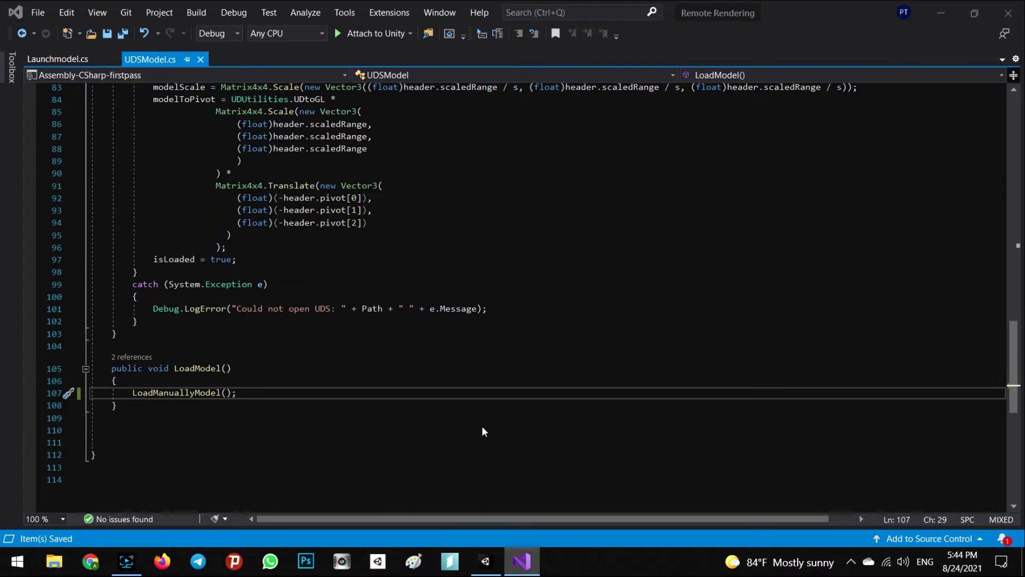
{"action": "key", "text": "alt+Tab"}
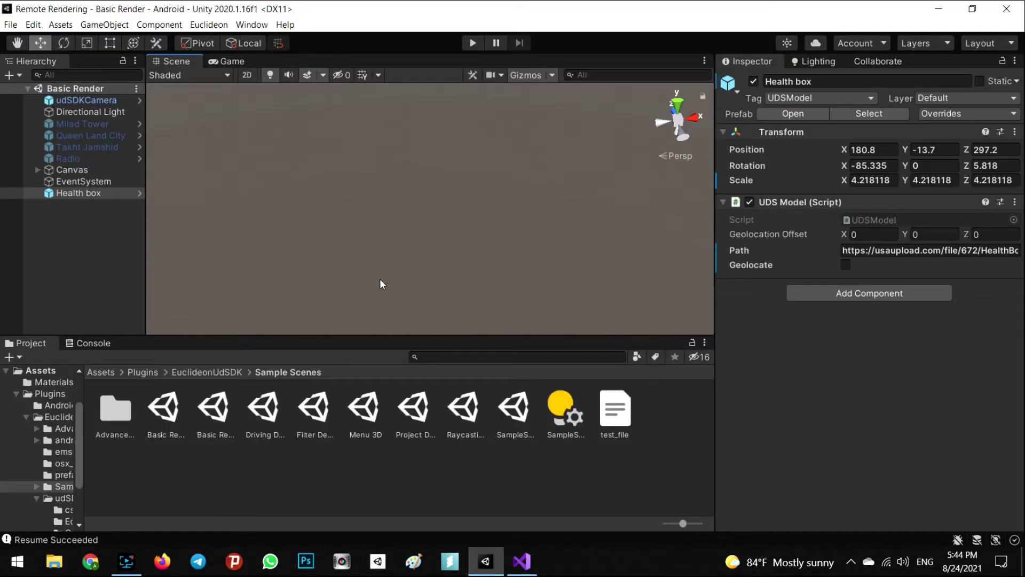
Step: Clear the selection, check the render in the Game view and return to the Scene view
{"action": "left_click", "coordinate": [53, 261]}
{"action": "left_click", "coordinate": [229, 63]}
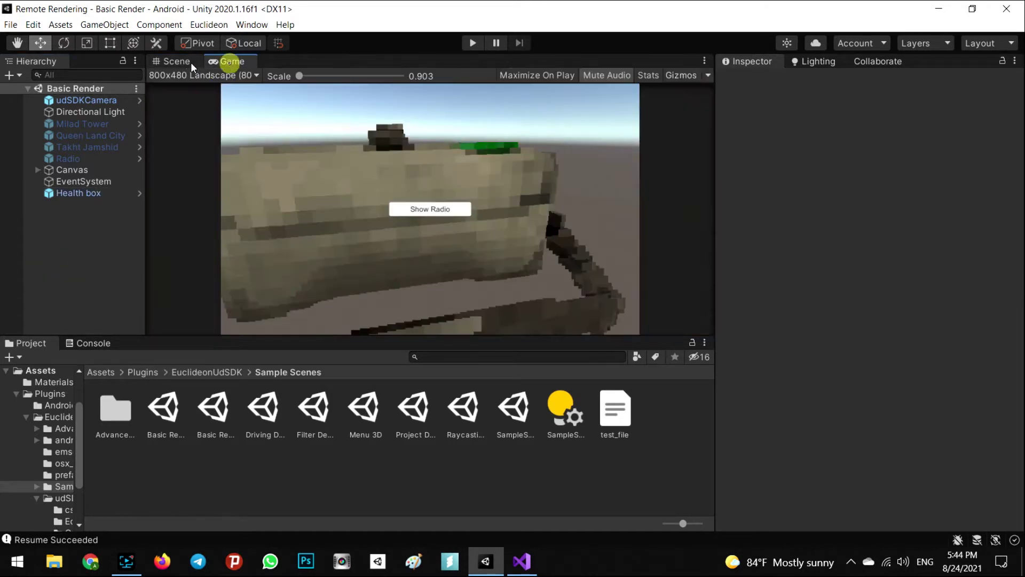
{"action": "left_click", "coordinate": [185, 62]}
Step: Rotate the Health box model to about X -2.5, Y 5.8, Z 0.5 in the scene
{"action": "left_click", "coordinate": [72, 193]}
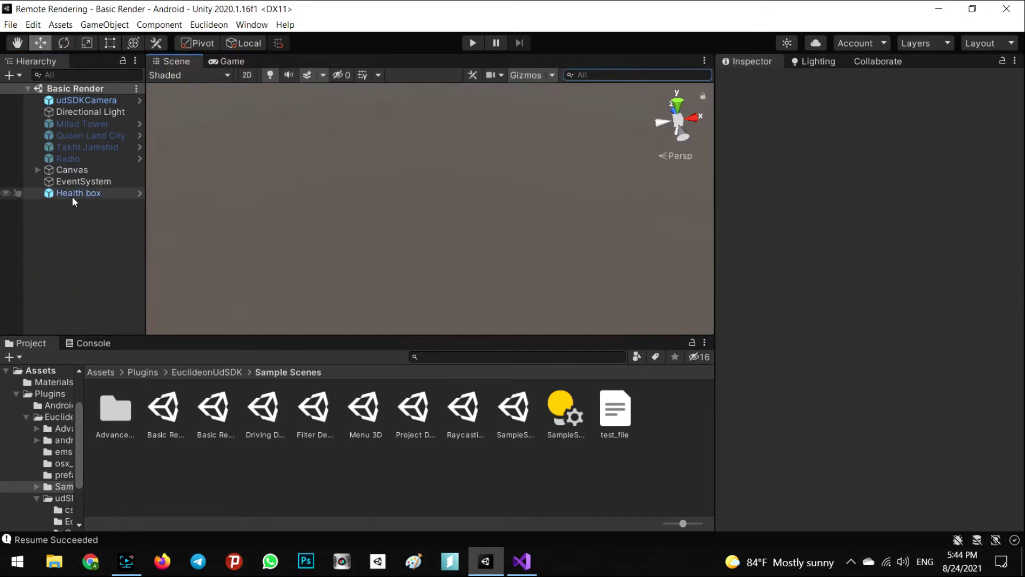
{"action": "mouse_move", "coordinate": [488, 234]}
{"action": "right_mouse_down"}
{"action": "mouse_move", "coordinate": [513, 180]}
{"action": "mouse_move", "coordinate": [137, 167]}
{"action": "mouse_move", "coordinate": [224, 256]}
{"action": "mouse_move", "coordinate": [298, 297]}
{"action": "mouse_move", "coordinate": [284, 320]}
{"action": "mouse_move", "coordinate": [323, 218]}
{"action": "right_mouse_up"}
{"action": "key", "text": "e"}
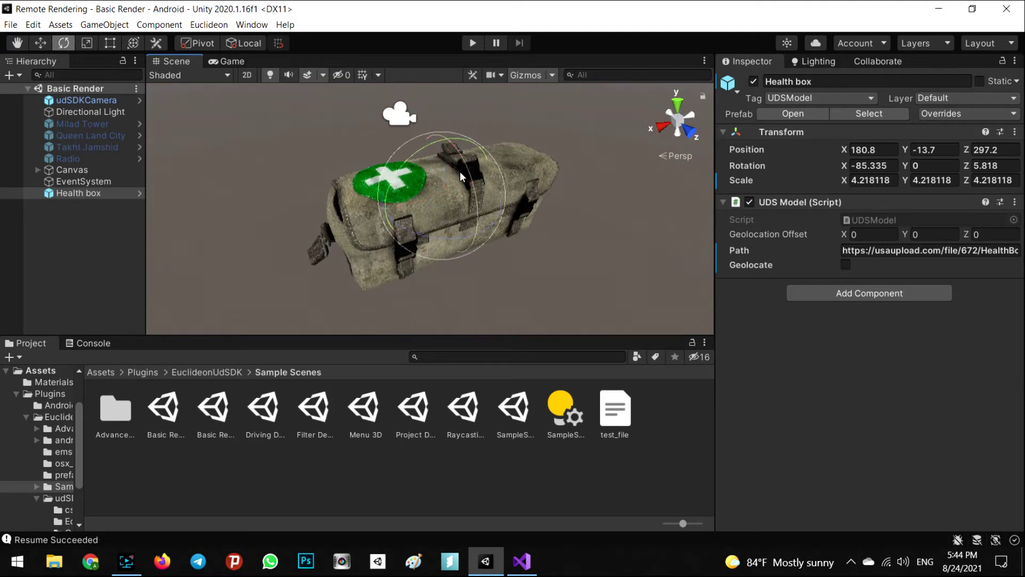
{"action": "left_click_drag", "start_coordinate": [460, 171], "coordinate": [515, 358]}
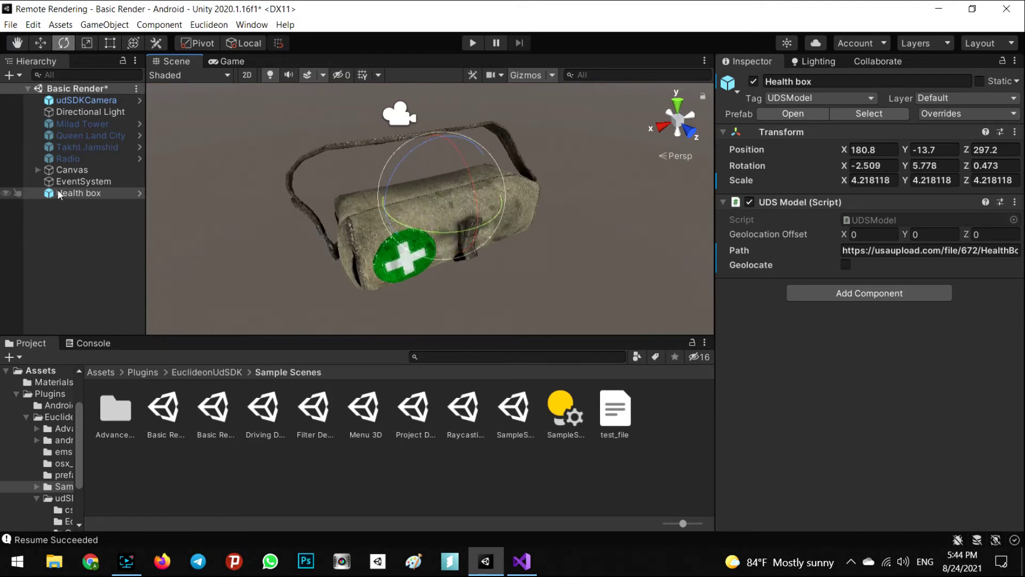
Step: Deactivate the Canvas object and save the Basic Render scene
{"action": "left_click", "coordinate": [69, 170]}
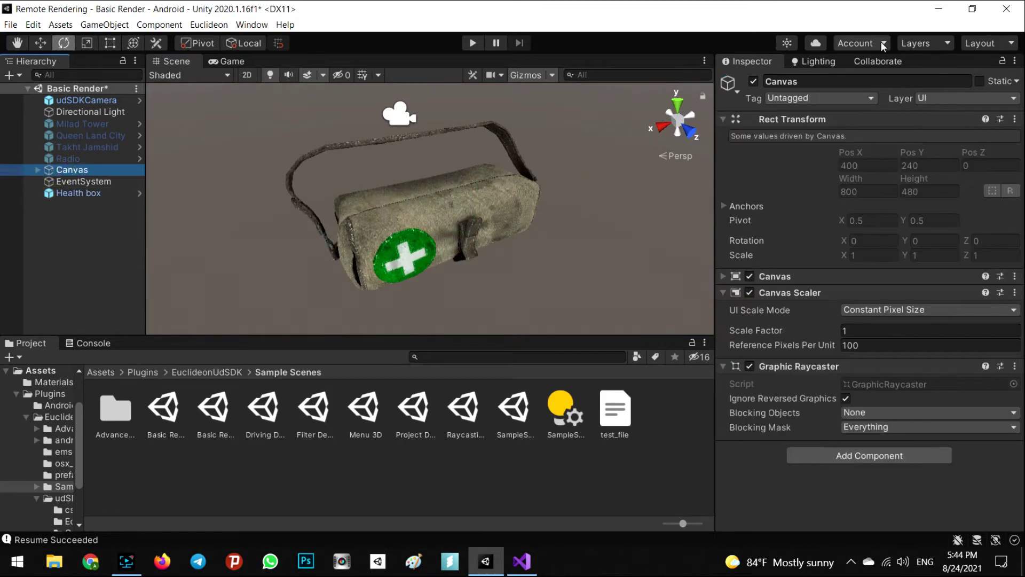
{"action": "left_click", "coordinate": [753, 81]}
{"action": "left_click", "coordinate": [49, 257]}
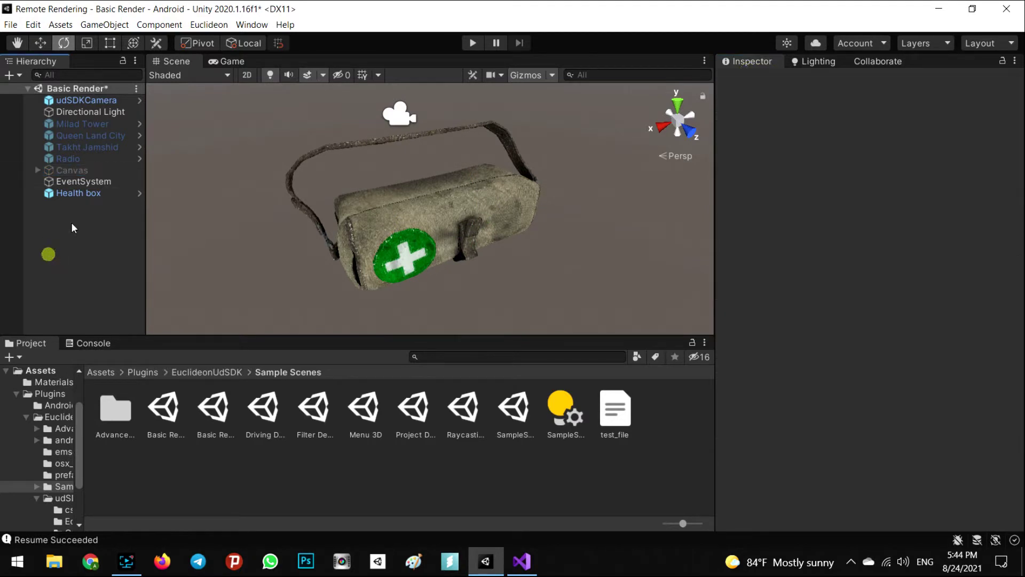
{"action": "key", "text": "ctrl+s"}
Step: Open the Package Manager and examine the versions listed for the AR Foundation package
{"action": "left_click", "coordinate": [252, 25]}
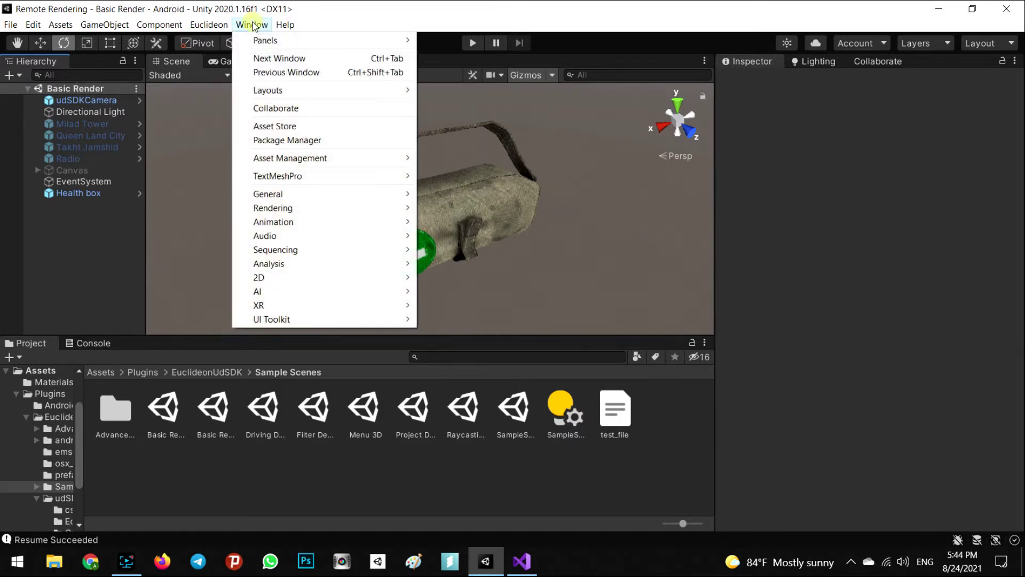
{"action": "left_click", "coordinate": [281, 141]}
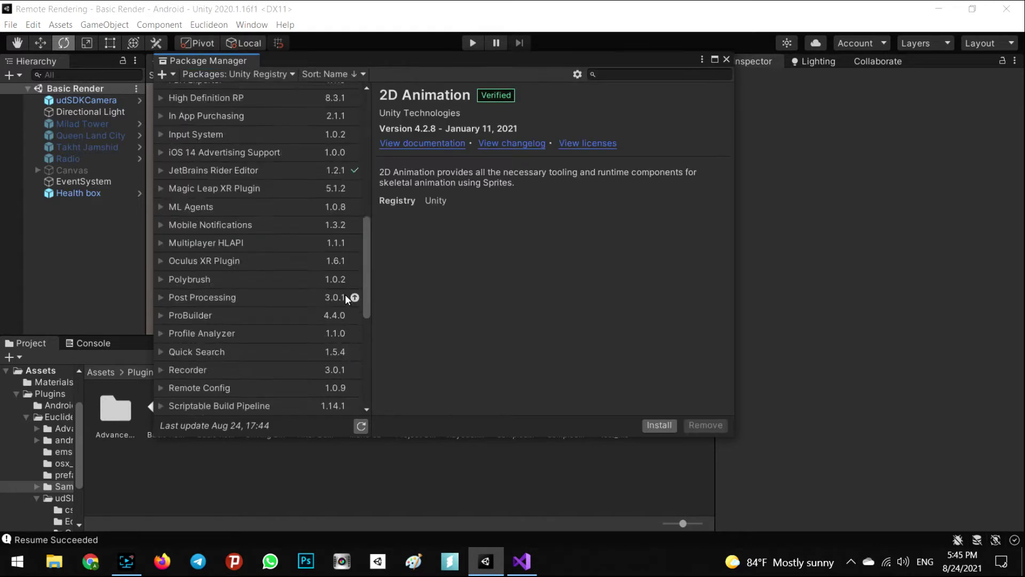
{"action": "scroll", "coordinate": [268, 184], "scroll_direction": "down", "scroll_amount": 4}
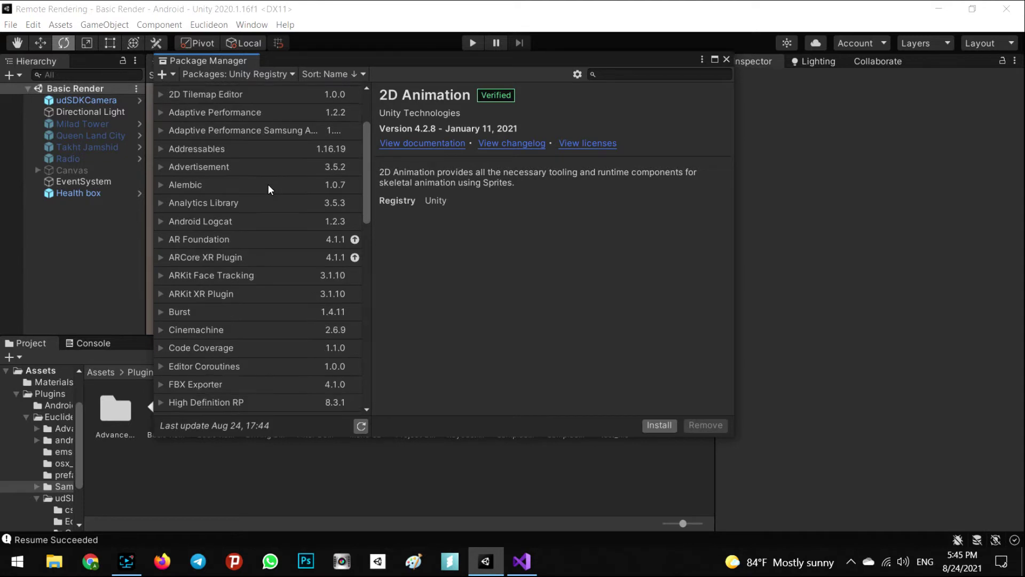
{"action": "left_click", "coordinate": [159, 240]}
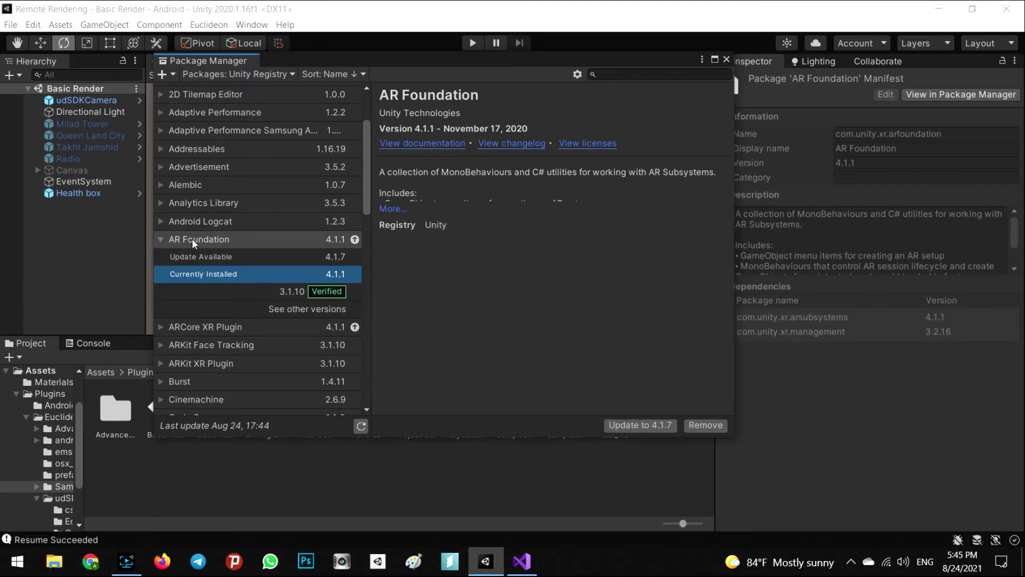
{"action": "left_click", "coordinate": [161, 240]}
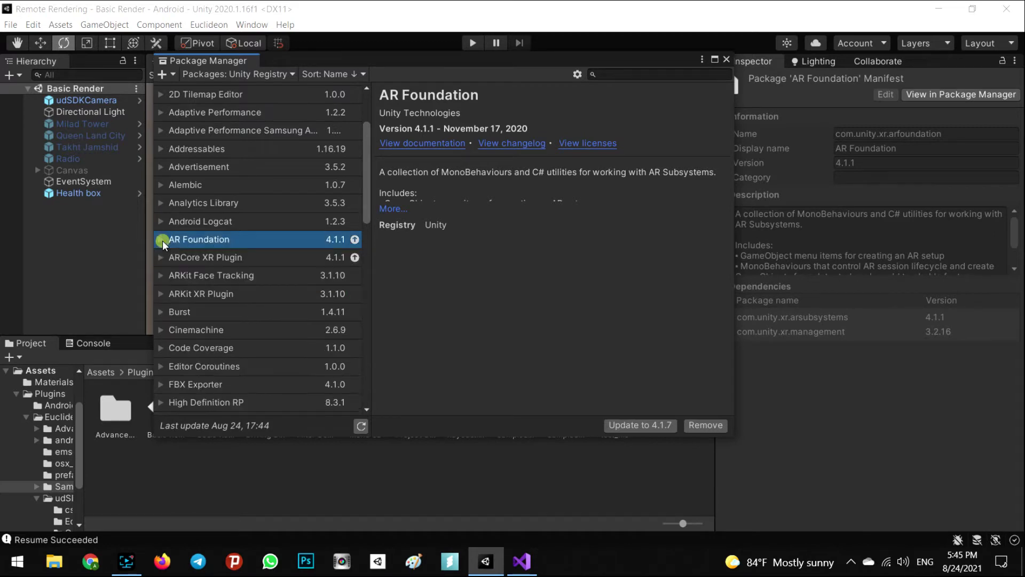
Step: Examine the ARCore XR Plugin and the remaining Unity Registry packages, and close the Package Manager
{"action": "left_click", "coordinate": [188, 258]}
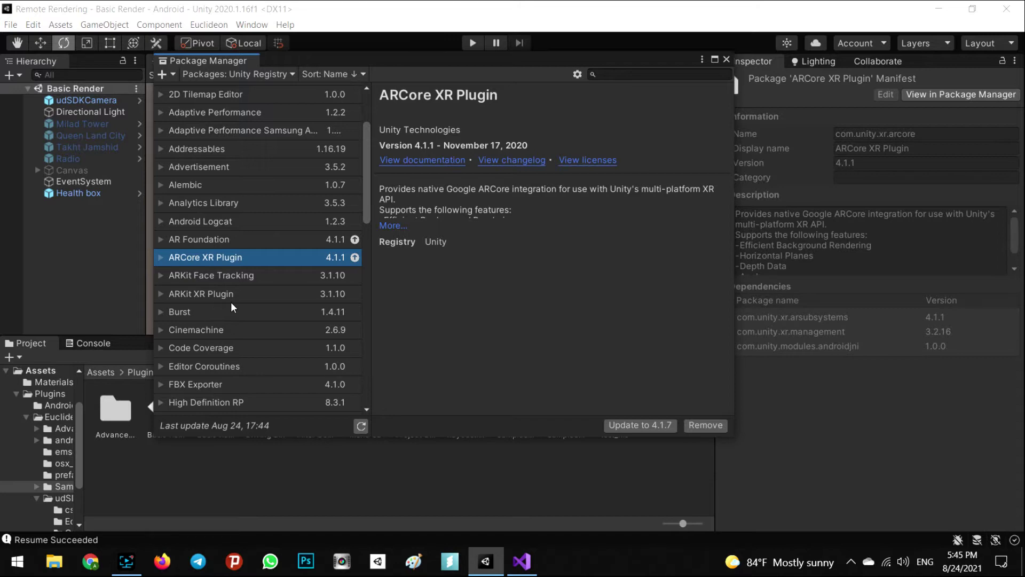
{"action": "scroll", "coordinate": [231, 302], "scroll_direction": "down", "scroll_amount": 6}
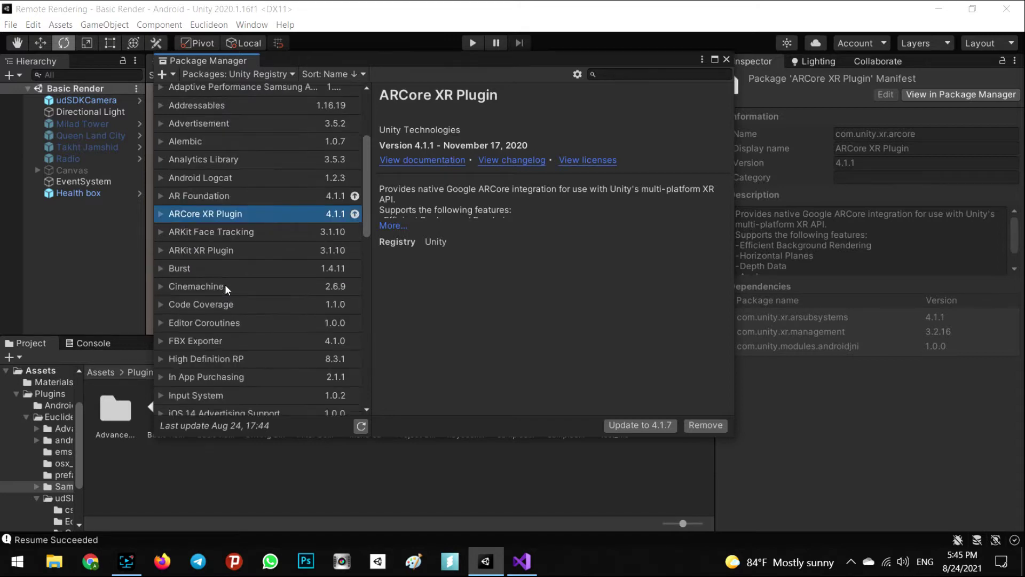
{"action": "scroll", "coordinate": [256, 293], "scroll_direction": "up", "scroll_amount": 7}
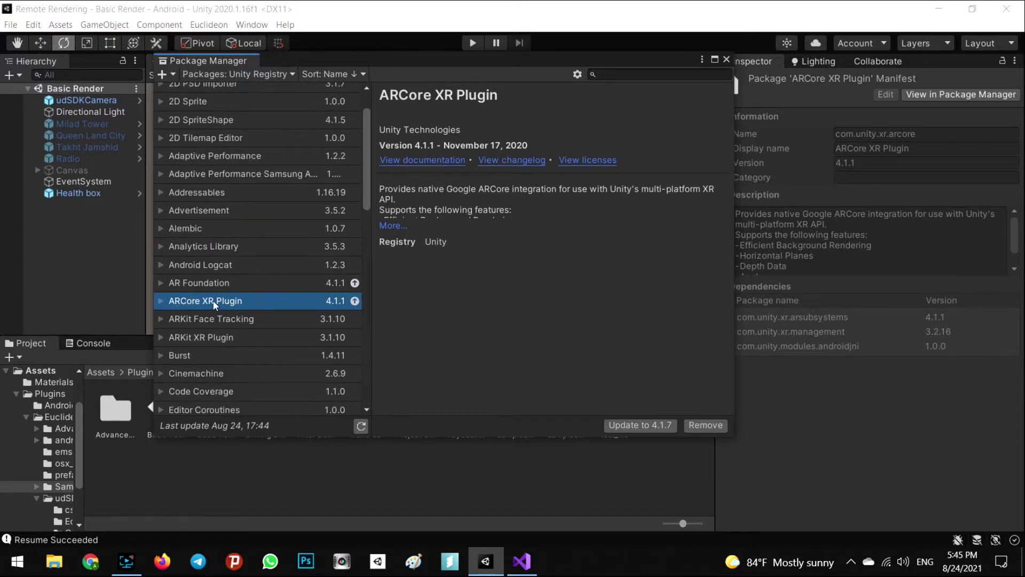
{"action": "left_click", "coordinate": [203, 287]}
{"action": "scroll", "coordinate": [223, 272], "scroll_direction": "down", "scroll_amount": 12}
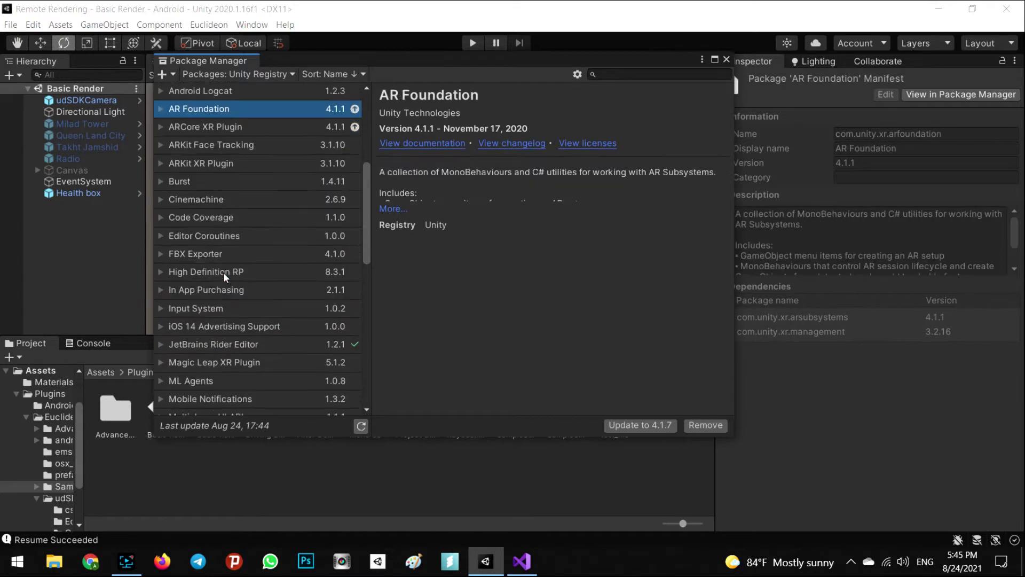
{"action": "scroll", "coordinate": [225, 275], "scroll_direction": "down", "scroll_amount": 9}
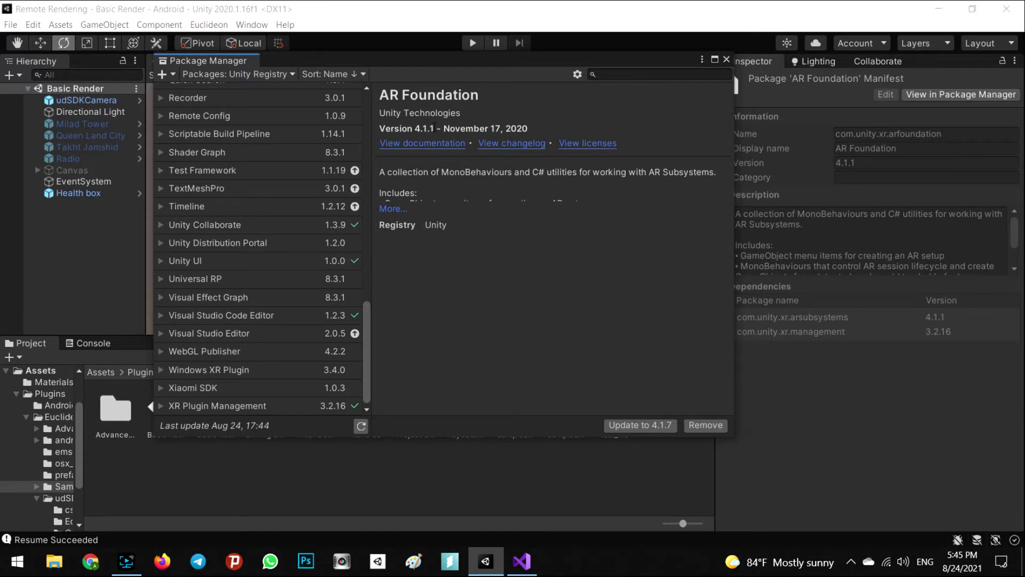
{"action": "left_click", "coordinate": [726, 59]}
Step: Open the Android Player settings from the Build Settings and collapse the Resolution and Presentation section
{"action": "left_click", "coordinate": [10, 25]}
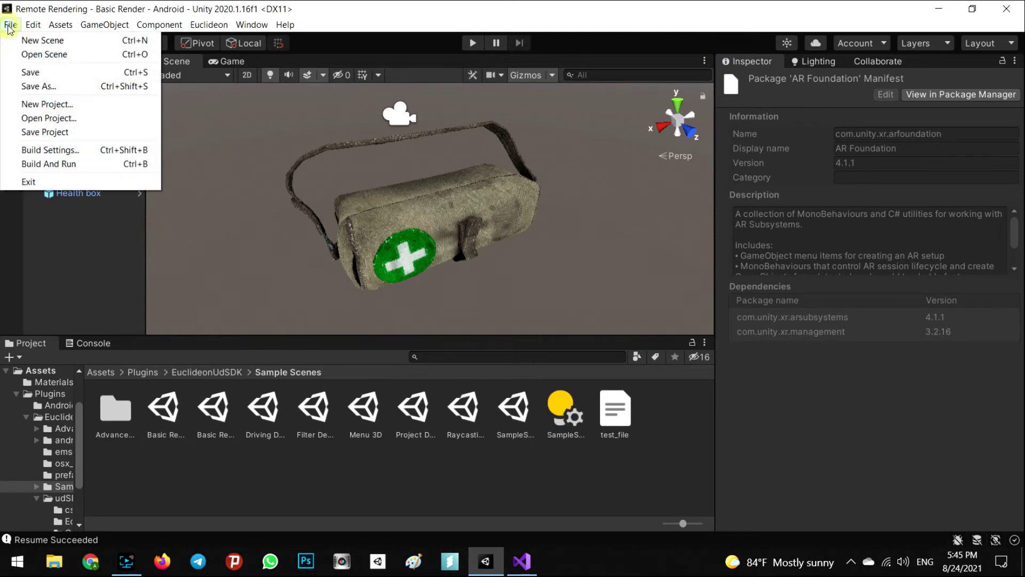
{"action": "left_click", "coordinate": [52, 149]}
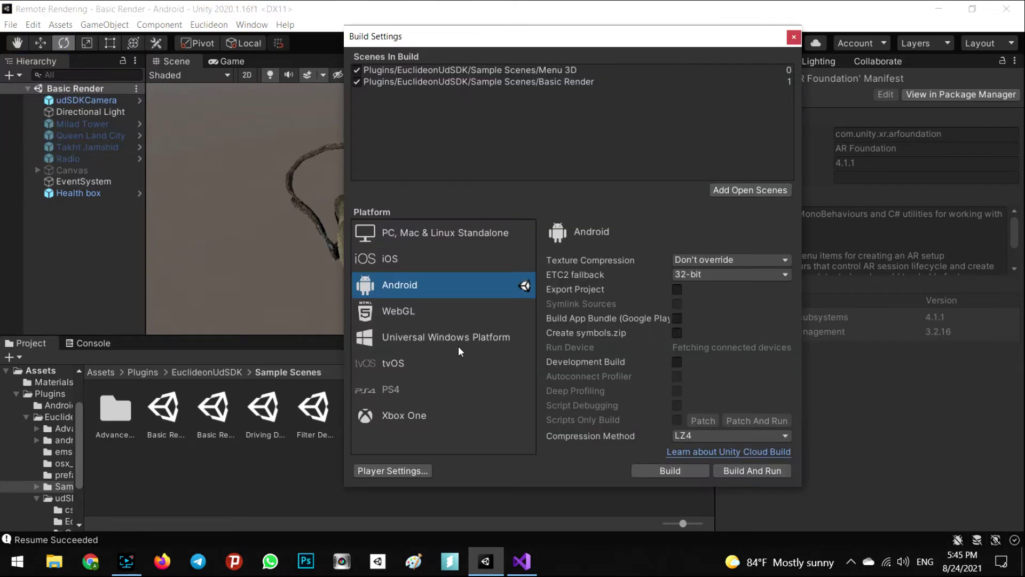
{"action": "left_click", "coordinate": [382, 472]}
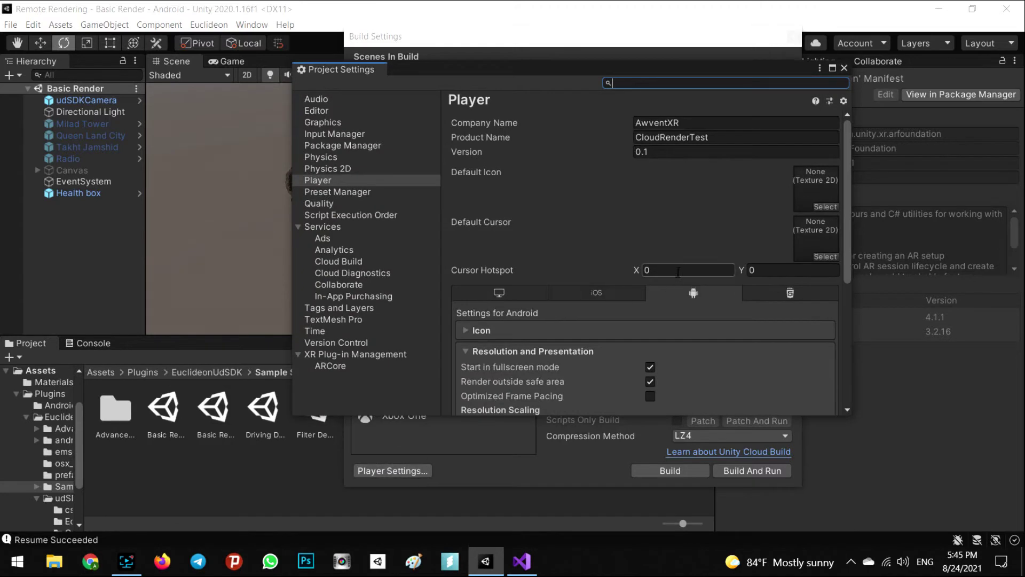
{"action": "scroll", "coordinate": [677, 271], "scroll_direction": "down", "scroll_amount": 1}
{"action": "scroll", "coordinate": [546, 308], "scroll_direction": "down", "scroll_amount": 1}
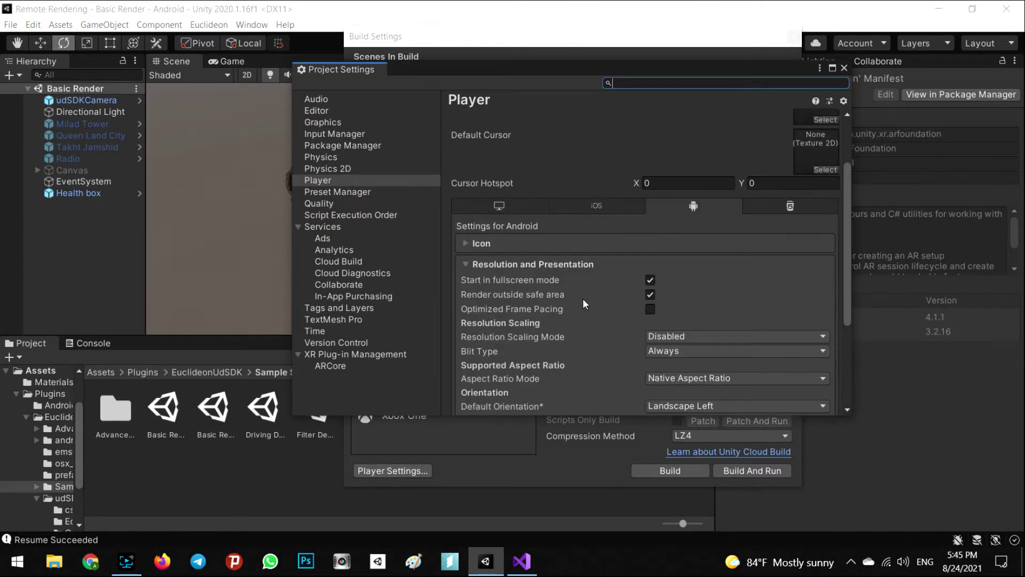
{"action": "left_click", "coordinate": [521, 264]}
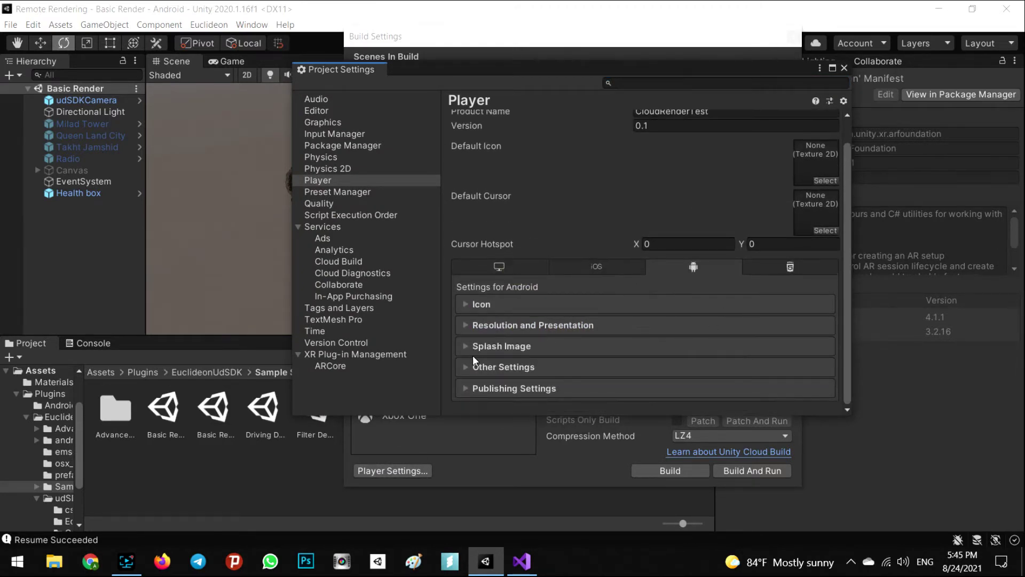
Step: Expand the Android Other Settings and examine the graphics API, multithreaded rendering, minimum API level, scripting backend and target architecture options
{"action": "left_click", "coordinate": [477, 366]}
{"action": "scroll", "coordinate": [669, 275], "scroll_direction": "down", "scroll_amount": 1}
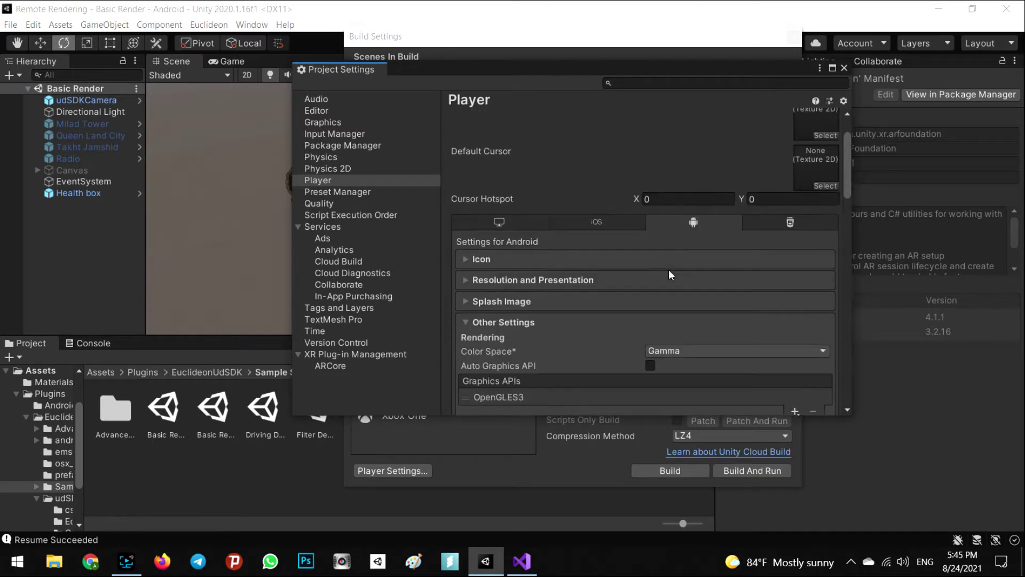
{"action": "scroll", "coordinate": [668, 269], "scroll_direction": "down", "scroll_amount": 3}
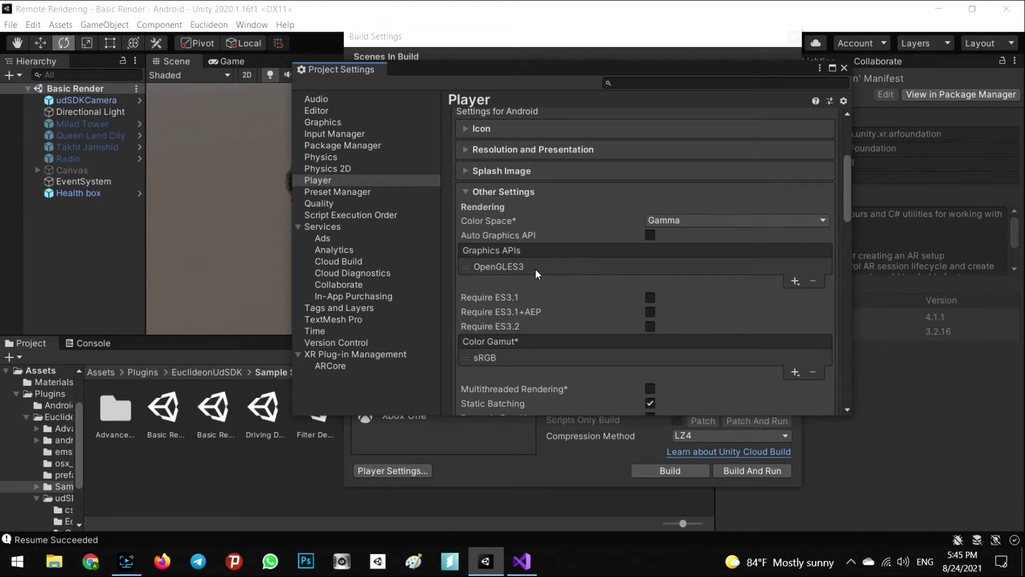
{"action": "scroll", "coordinate": [584, 278], "scroll_direction": "down", "scroll_amount": 2}
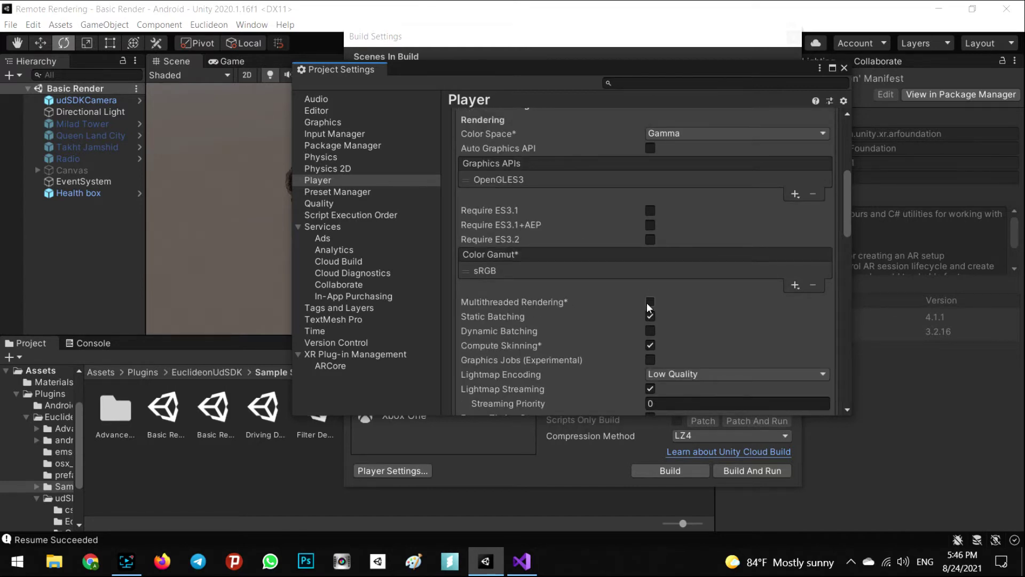
{"action": "scroll", "coordinate": [585, 297], "scroll_direction": "down", "scroll_amount": 5}
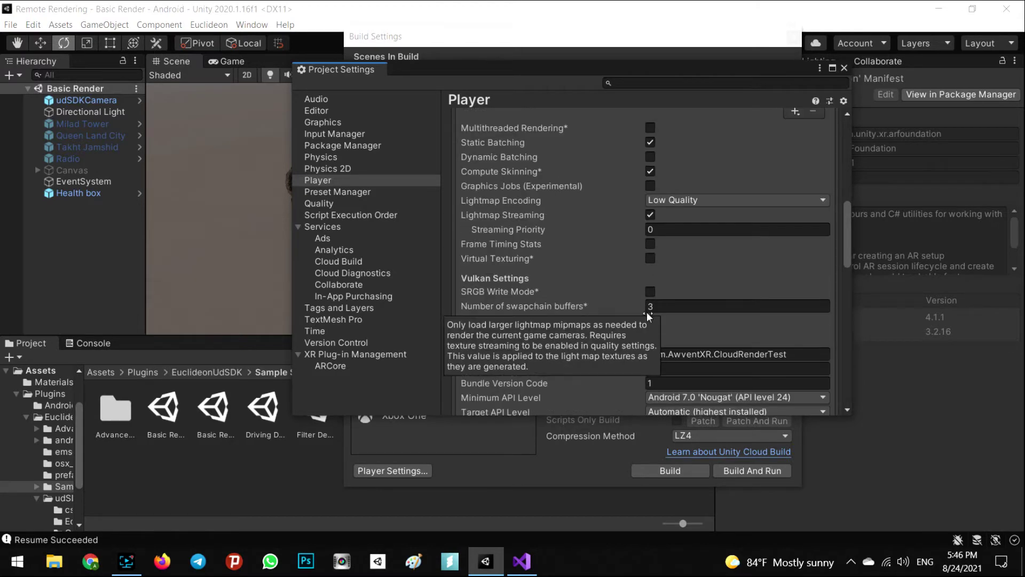
{"action": "left_click_drag", "start_coordinate": [849, 265], "coordinate": [850, 283]}
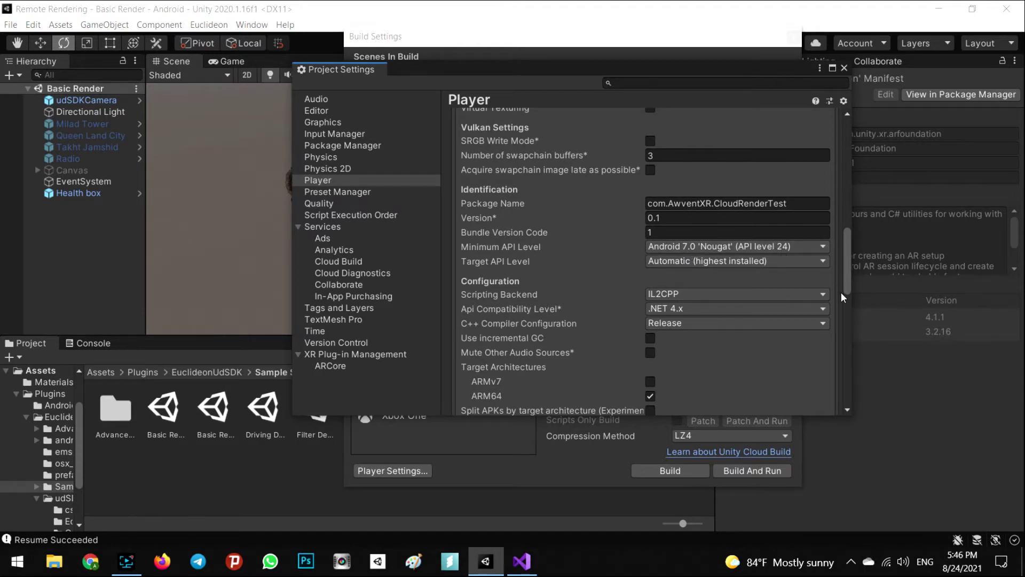
{"action": "left_click_drag", "start_coordinate": [850, 279], "coordinate": [846, 296]}
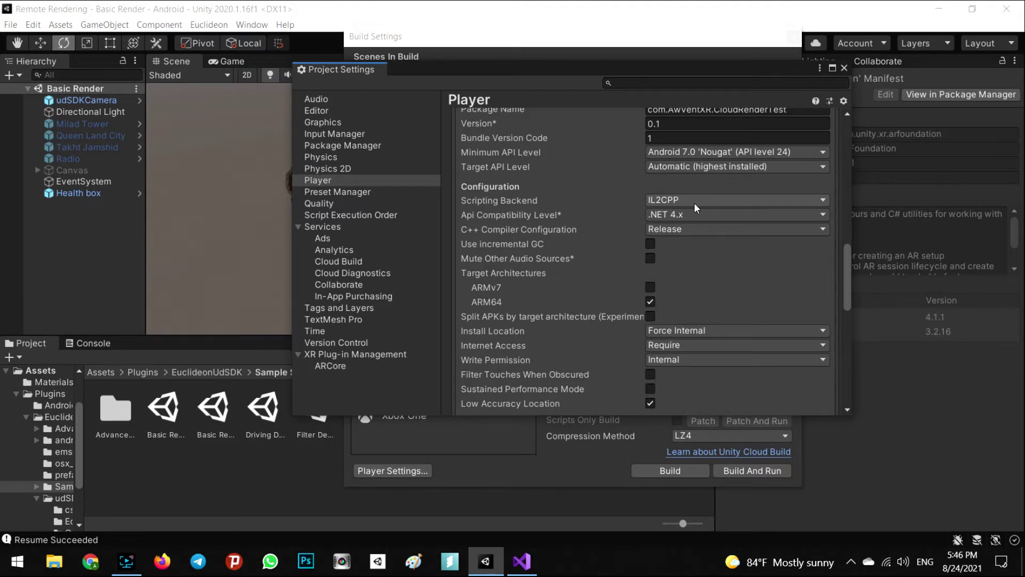
{"action": "scroll", "coordinate": [728, 297], "scroll_direction": "down", "scroll_amount": 3}
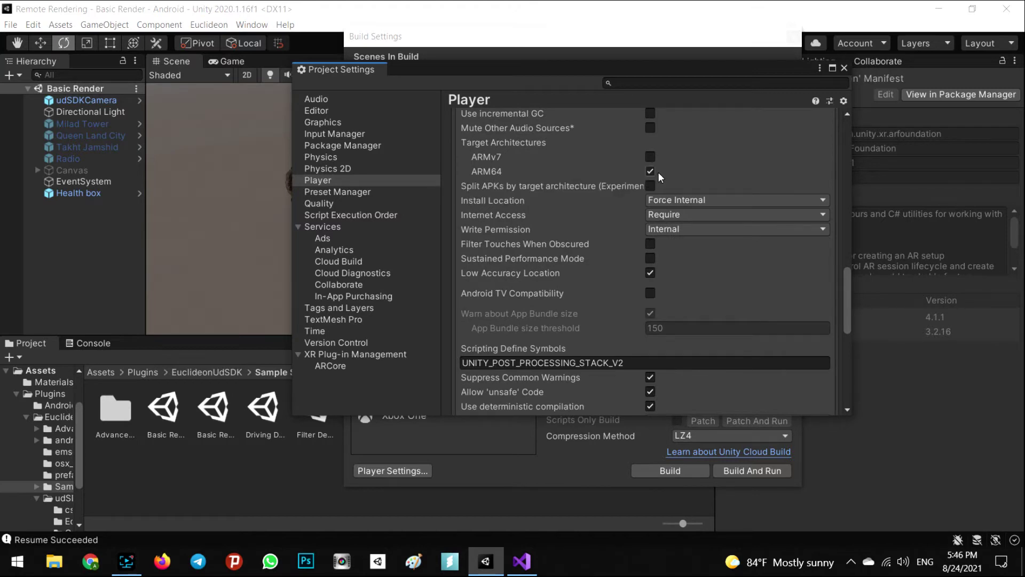
{"action": "scroll", "coordinate": [750, 297], "scroll_direction": "down", "scroll_amount": 9}
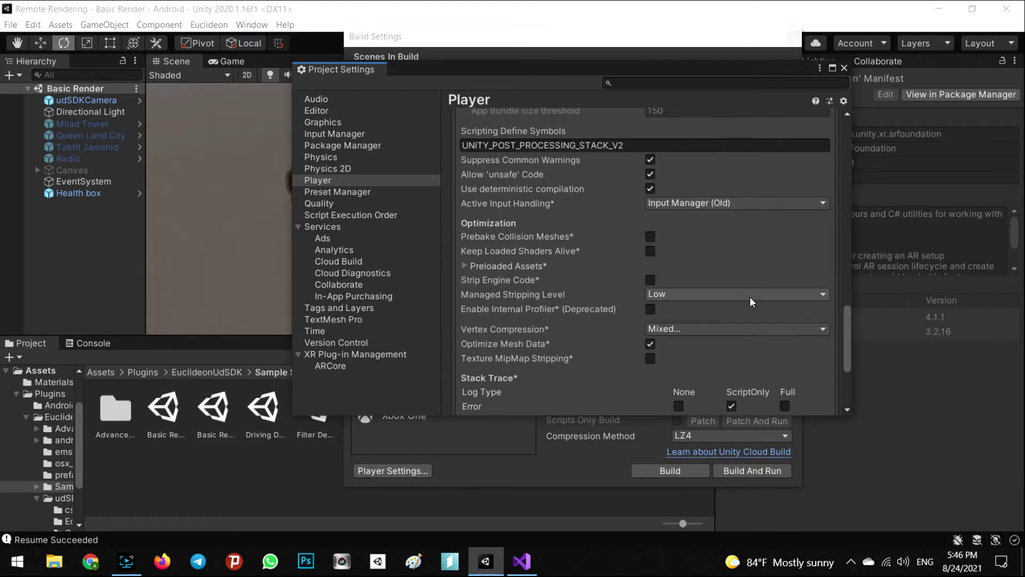
{"action": "scroll", "coordinate": [729, 325], "scroll_direction": "up", "scroll_amount": 10}
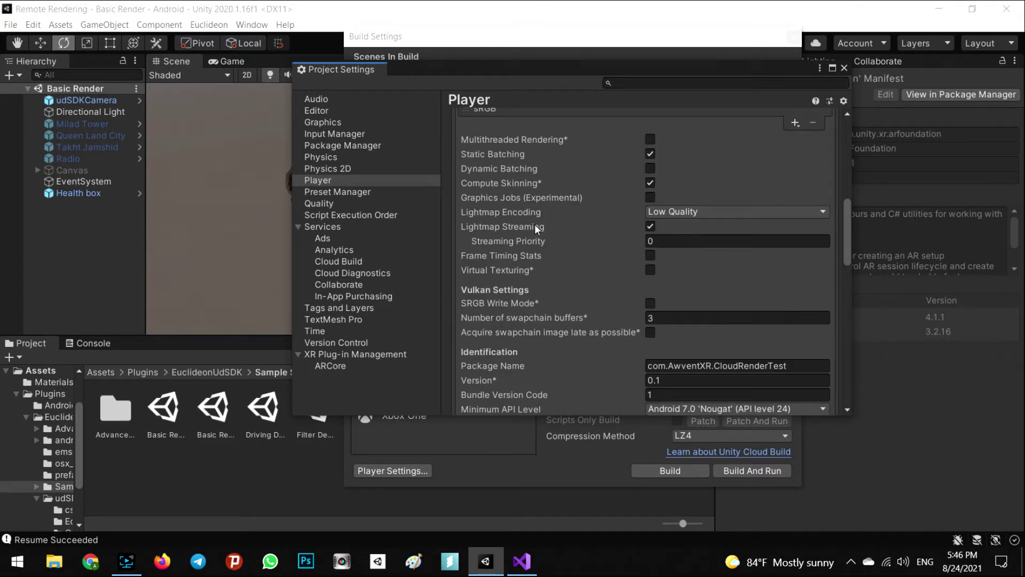
Step: Check the Android plug-in providers under XR Plug-in Management, and close the Project Settings and Build Settings windows
{"action": "left_click", "coordinate": [299, 226]}
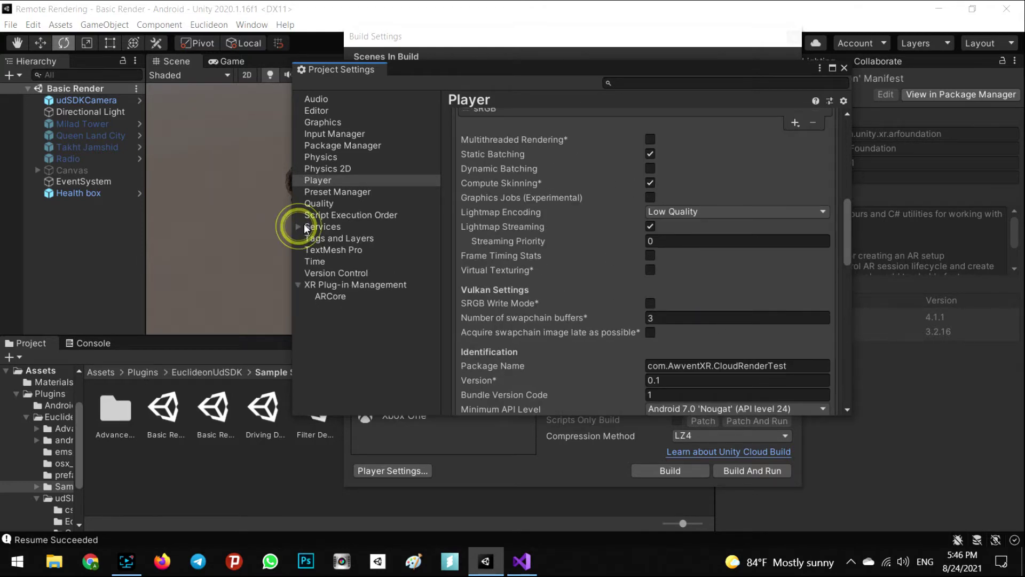
{"action": "left_click", "coordinate": [313, 286]}
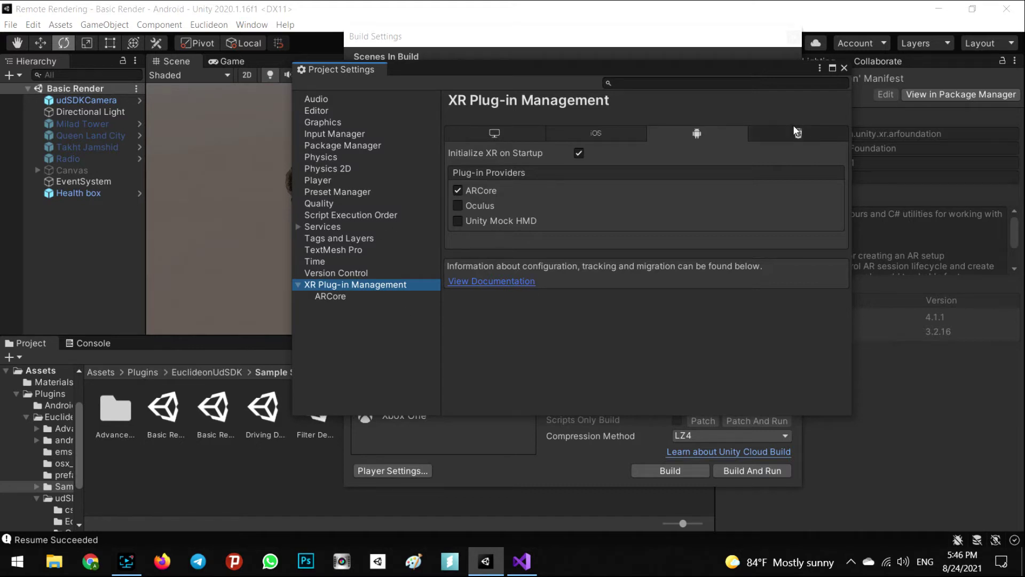
{"action": "left_click", "coordinate": [844, 68]}
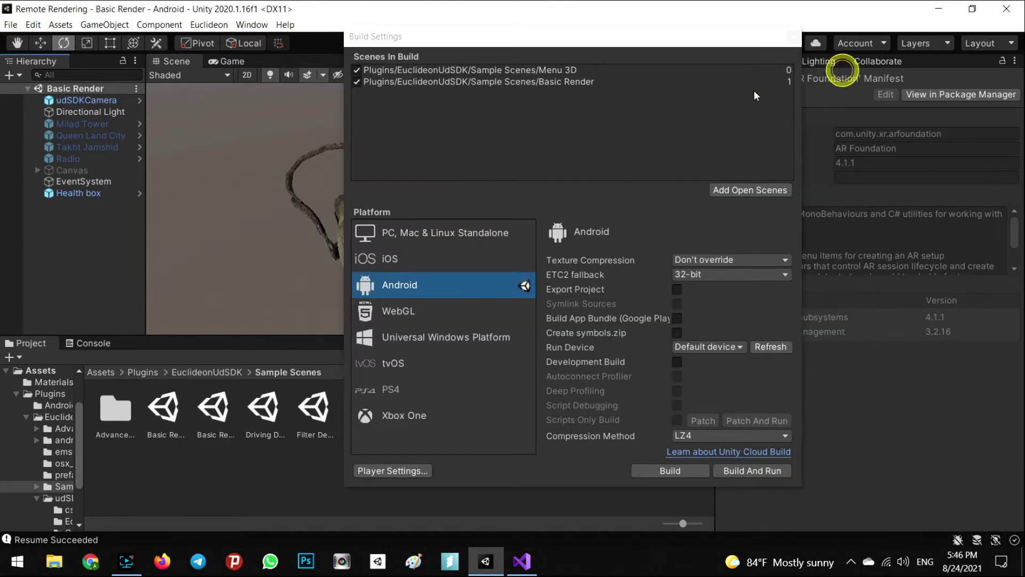
{"action": "left_click", "coordinate": [793, 39]}
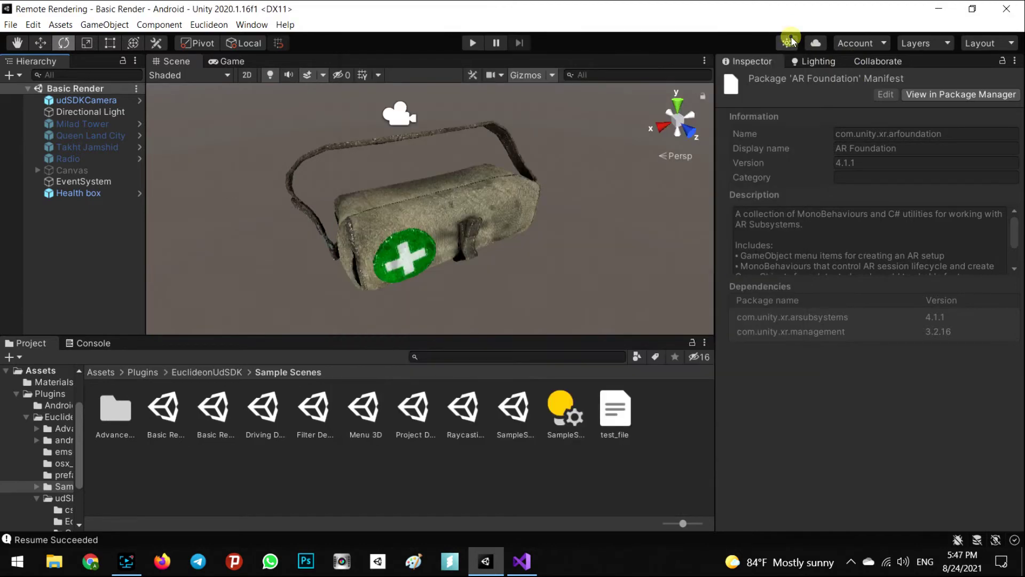
Step: Add an AR Session Origin to the root of the Basic Render scene
{"action": "left_click", "coordinate": [45, 243]}
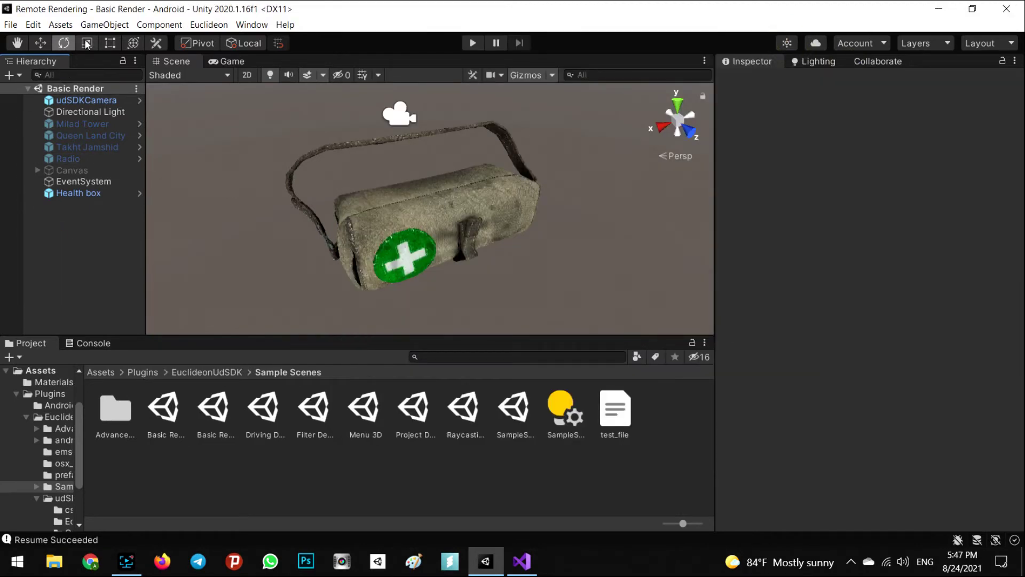
{"action": "left_click", "coordinate": [100, 24]}
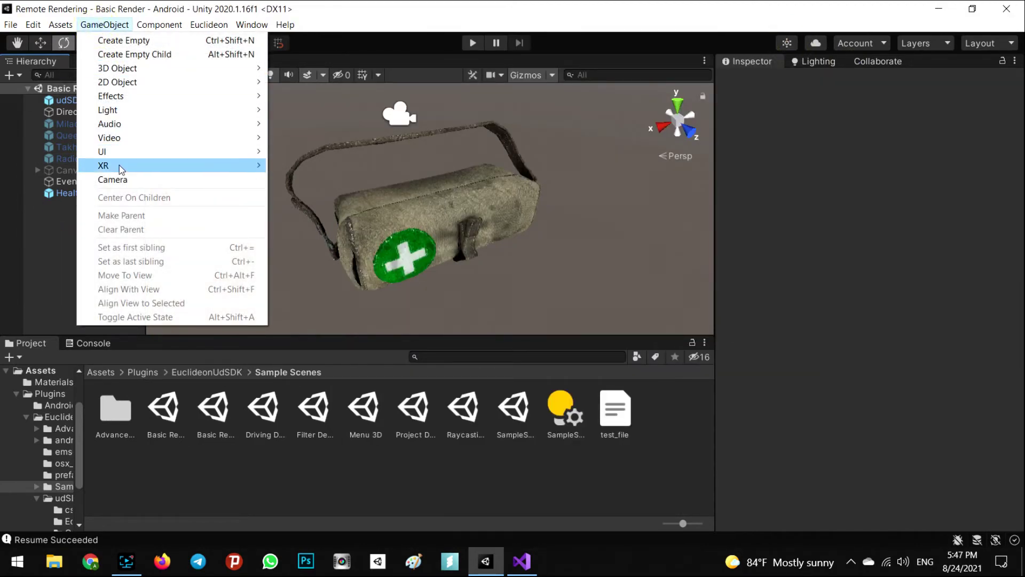
{"action": "mouse_move", "coordinate": [120, 165]}
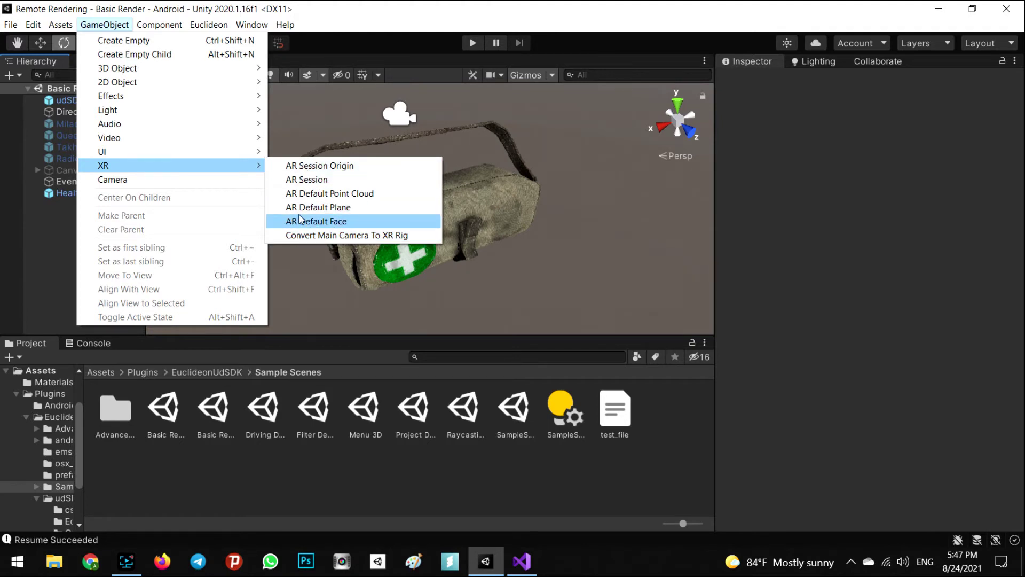
{"action": "left_click", "coordinate": [308, 170]}
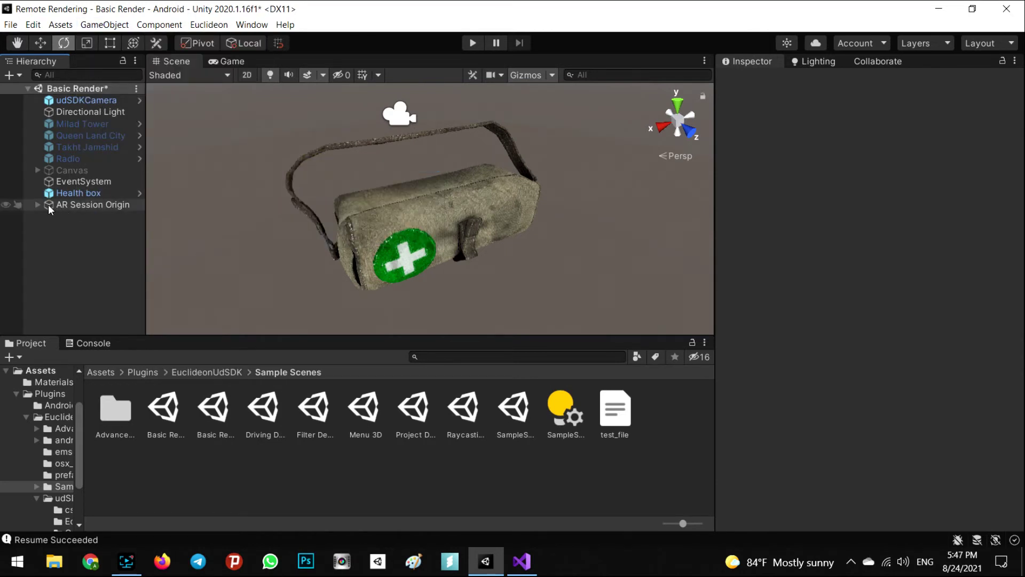
Step: Expand the AR Session Origin and compare the components of its AR Camera with those of udSDKCamera
{"action": "left_click", "coordinate": [35, 205]}
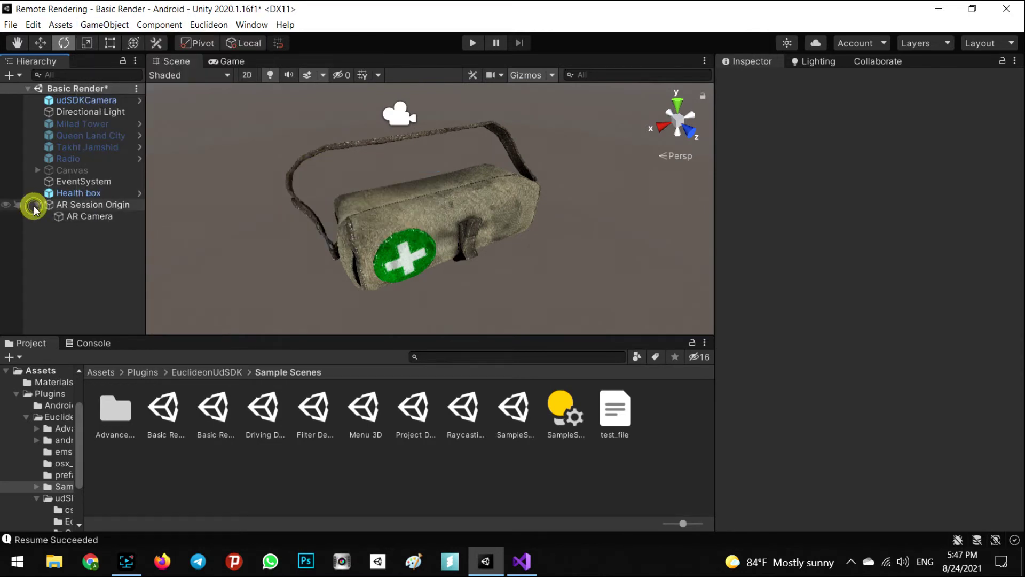
{"action": "left_click", "coordinate": [85, 205]}
{"action": "left_click", "coordinate": [89, 216]}
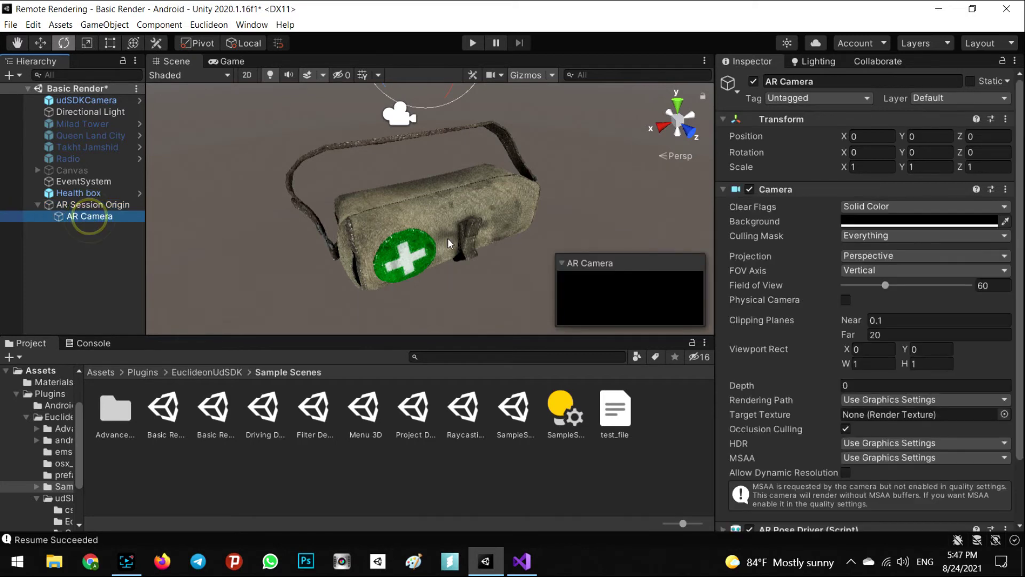
{"action": "scroll", "coordinate": [879, 328], "scroll_direction": "down", "scroll_amount": 3}
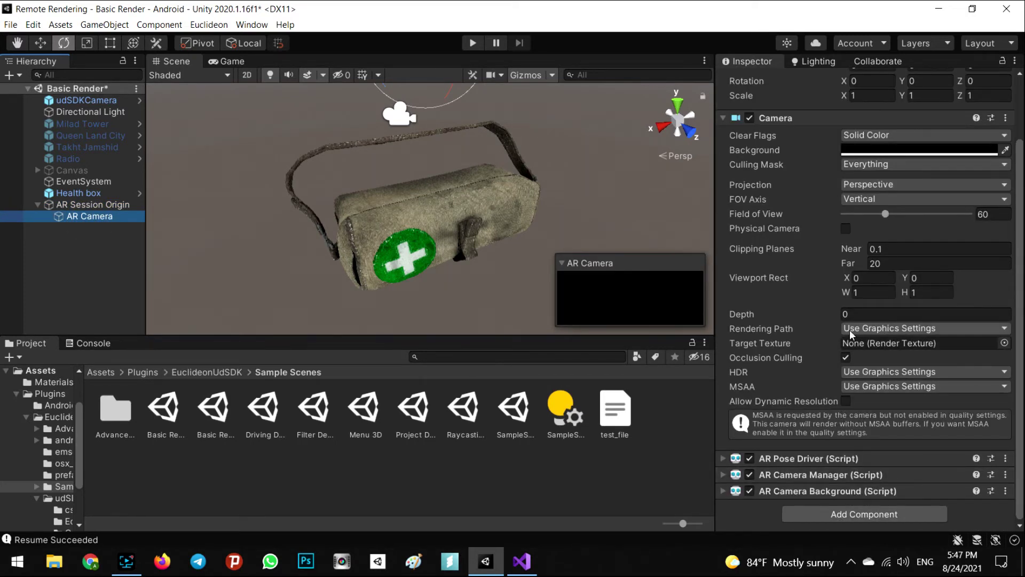
{"action": "left_click", "coordinate": [77, 103]}
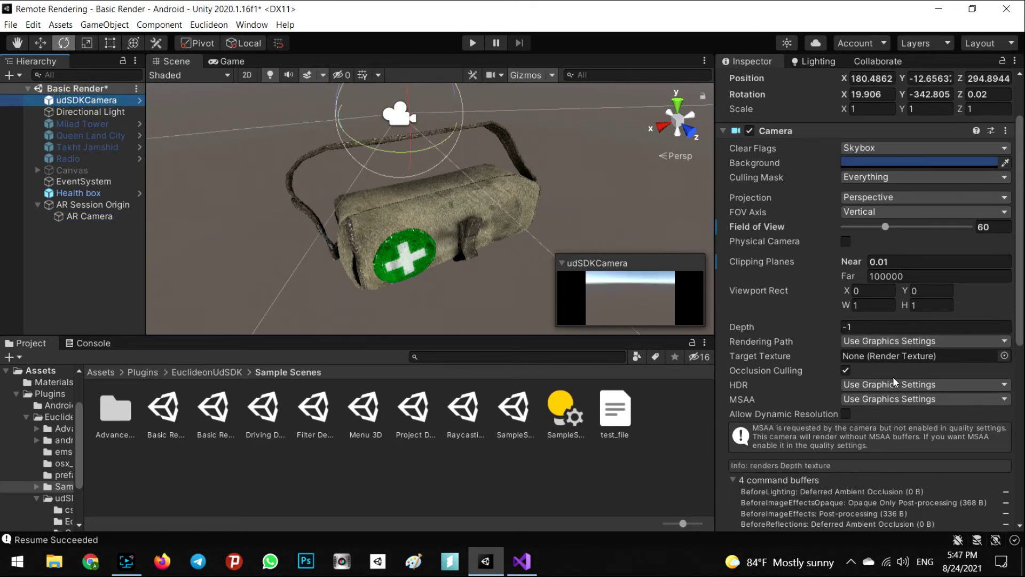
{"action": "scroll", "coordinate": [893, 377], "scroll_direction": "down", "scroll_amount": 5}
{"action": "left_click", "coordinate": [727, 219]}
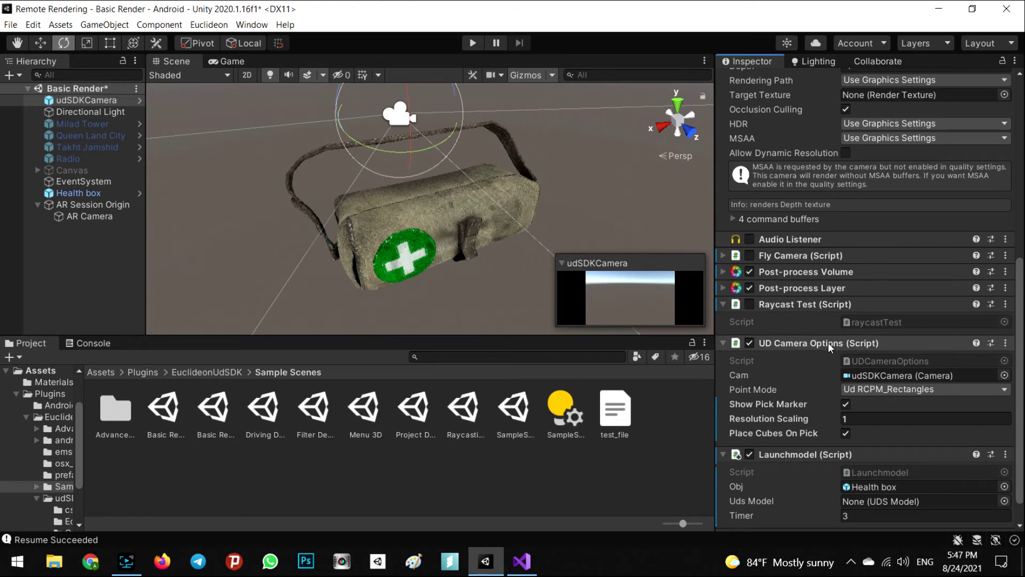
{"action": "left_click", "coordinate": [79, 218]}
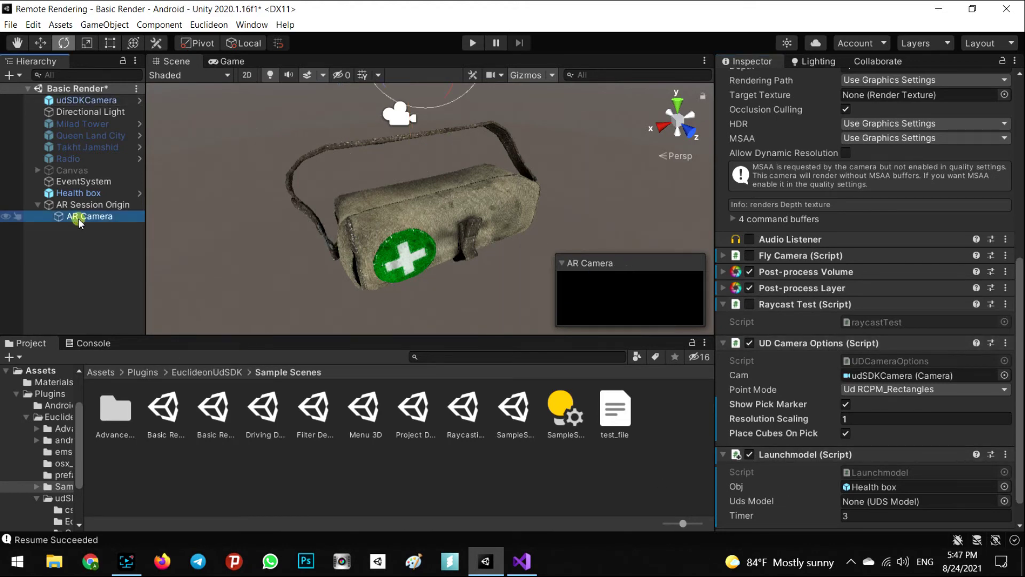
Step: Copy the Post-process Volume component from udSDKCamera and paste it as a new component on AR Camera
{"action": "left_click", "coordinate": [94, 100]}
{"action": "scroll", "coordinate": [781, 361], "scroll_direction": "down", "scroll_amount": 10}
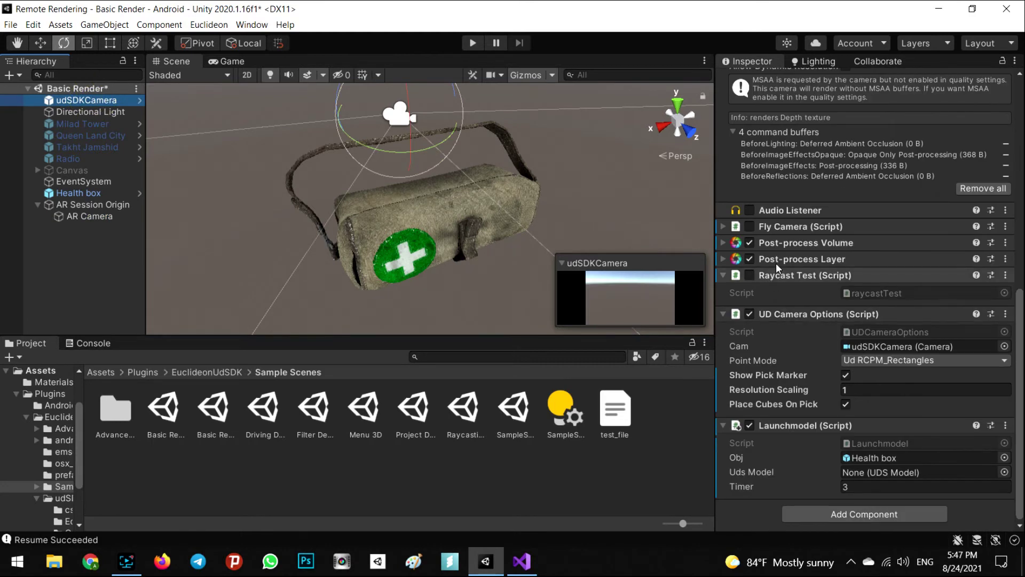
{"action": "left_click", "coordinate": [777, 247]}
{"action": "right_click", "coordinate": [786, 249]}
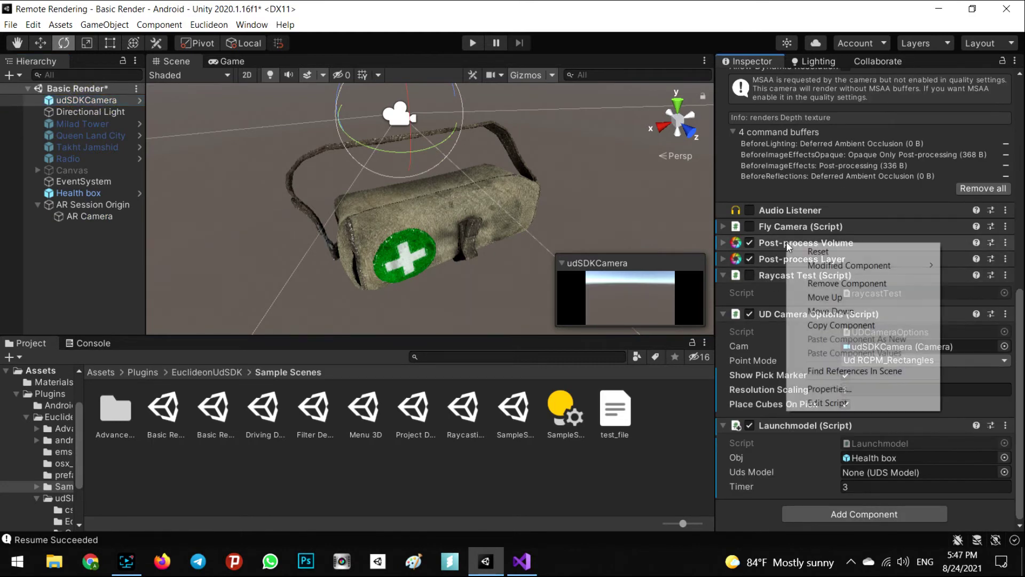
{"action": "left_click", "coordinate": [833, 326]}
{"action": "left_click", "coordinate": [88, 216]}
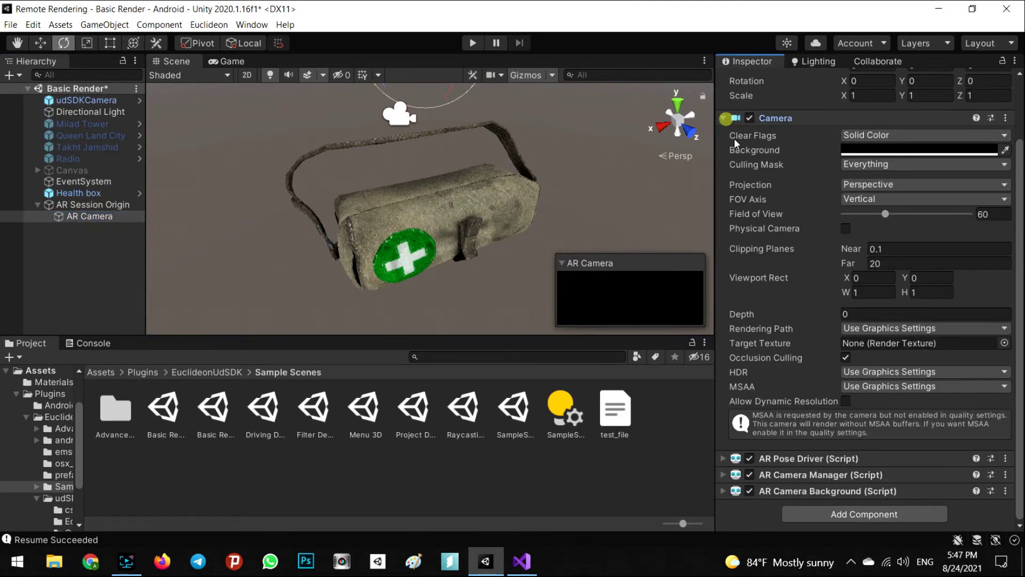
{"action": "left_click", "coordinate": [723, 117]}
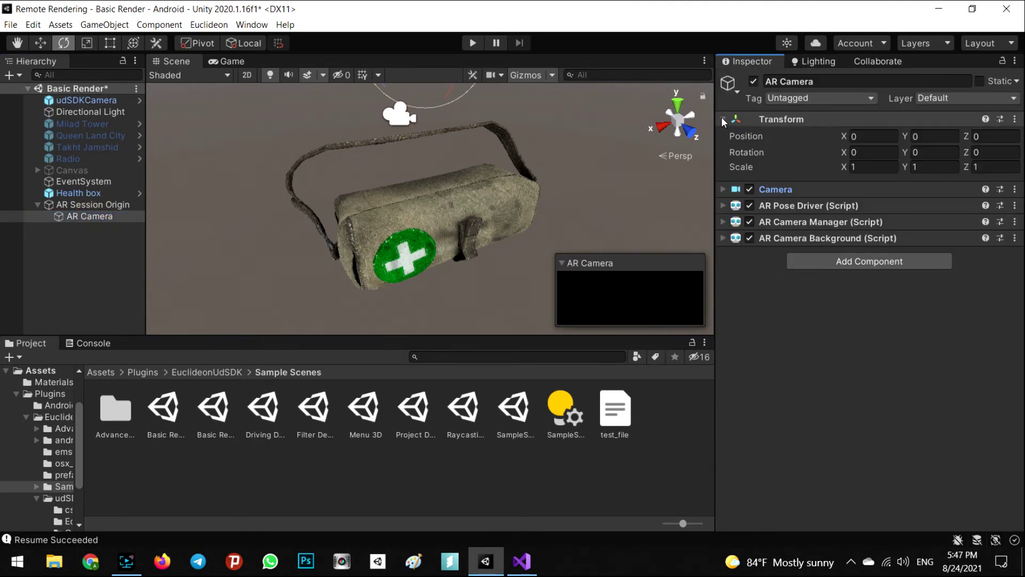
{"action": "right_click", "coordinate": [767, 239]}
{"action": "left_click", "coordinate": [810, 325]}
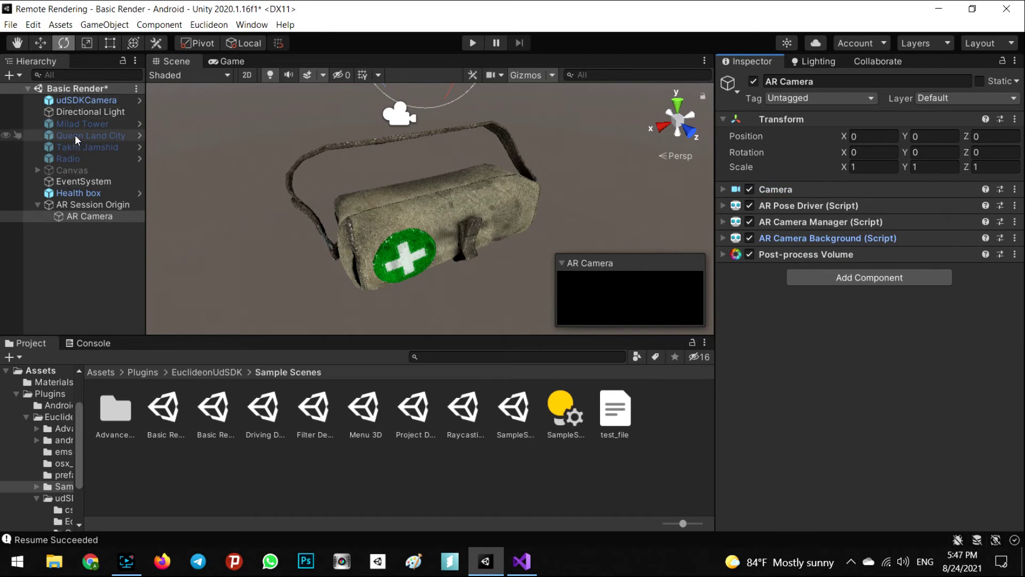
Step: Copy the Post-process Layer component from udSDKCamera and paste it as a new component on AR Camera
{"action": "left_click", "coordinate": [82, 100]}
{"action": "right_click", "coordinate": [779, 281]}
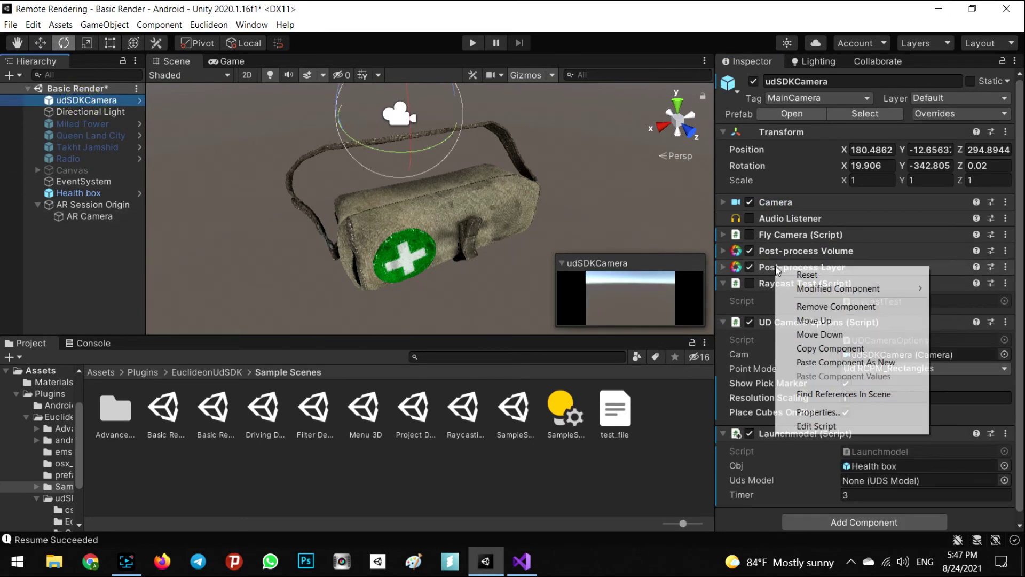
{"action": "left_click", "coordinate": [813, 349]}
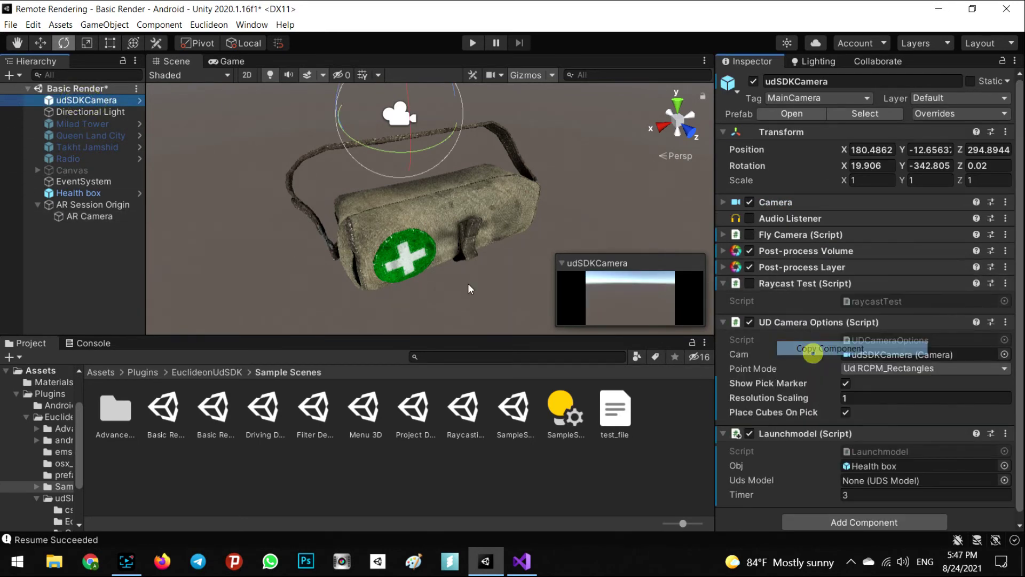
{"action": "left_click", "coordinate": [85, 216]}
{"action": "right_click", "coordinate": [767, 255]}
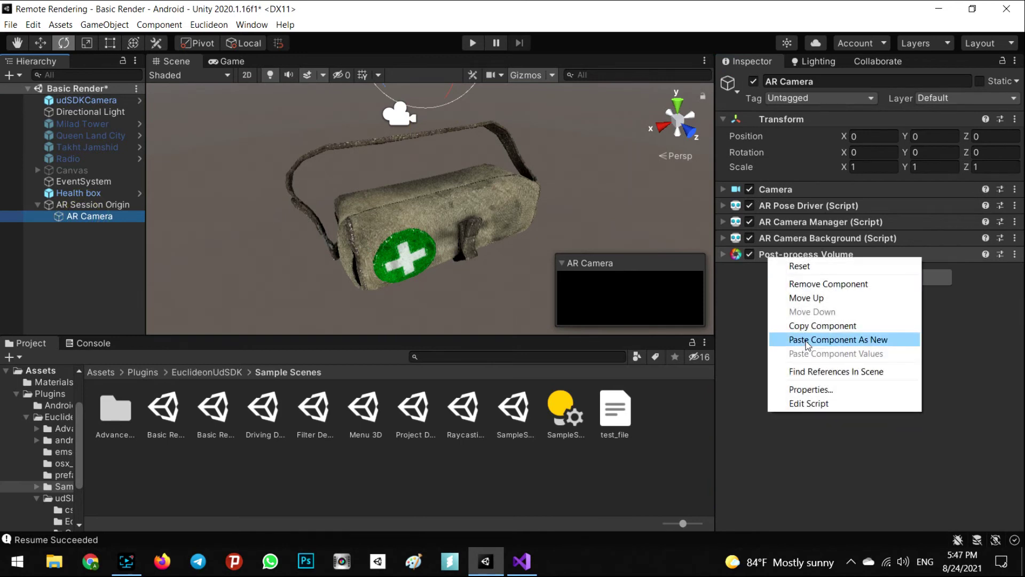
{"action": "left_click", "coordinate": [806, 339]}
Step: Copy the UD Camera Options script component from udSDKCamera and paste it as a new component on AR Camera
{"action": "left_click", "coordinate": [65, 103]}
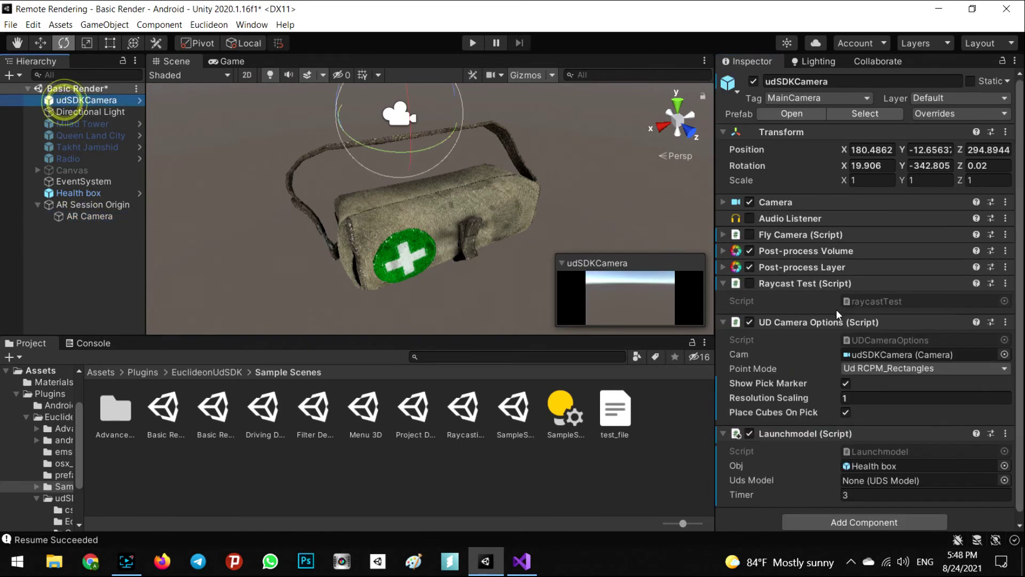
{"action": "scroll", "coordinate": [808, 325], "scroll_direction": "down", "scroll_amount": 1}
{"action": "right_click", "coordinate": [791, 316]}
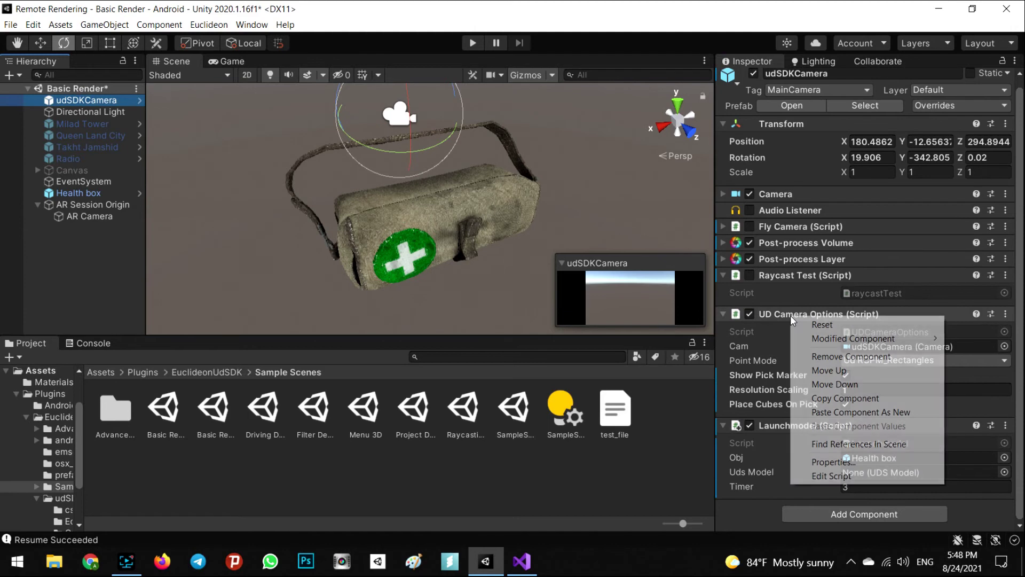
{"action": "left_click", "coordinate": [825, 397]}
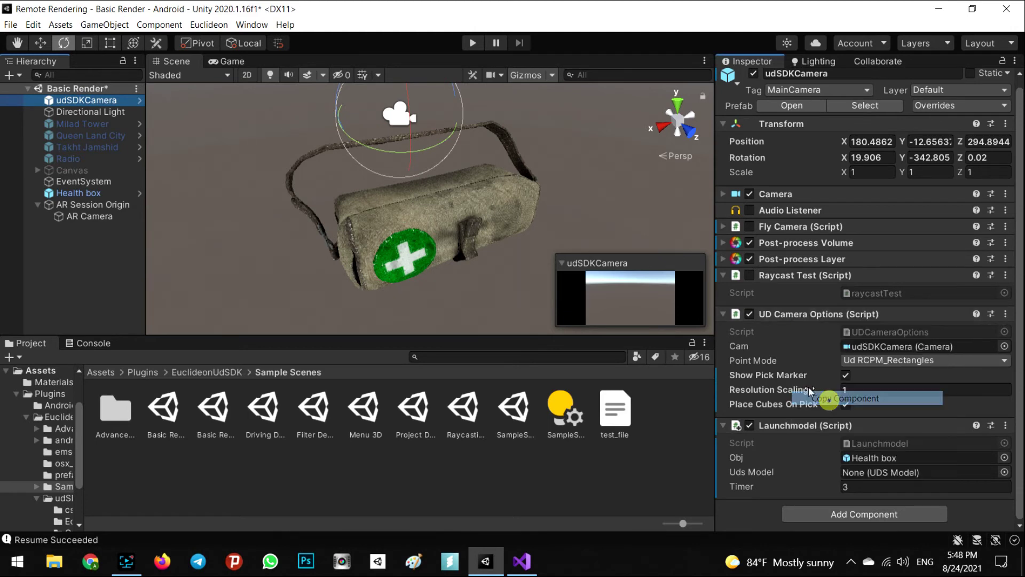
{"action": "left_click", "coordinate": [85, 216]}
{"action": "right_click", "coordinate": [776, 275]}
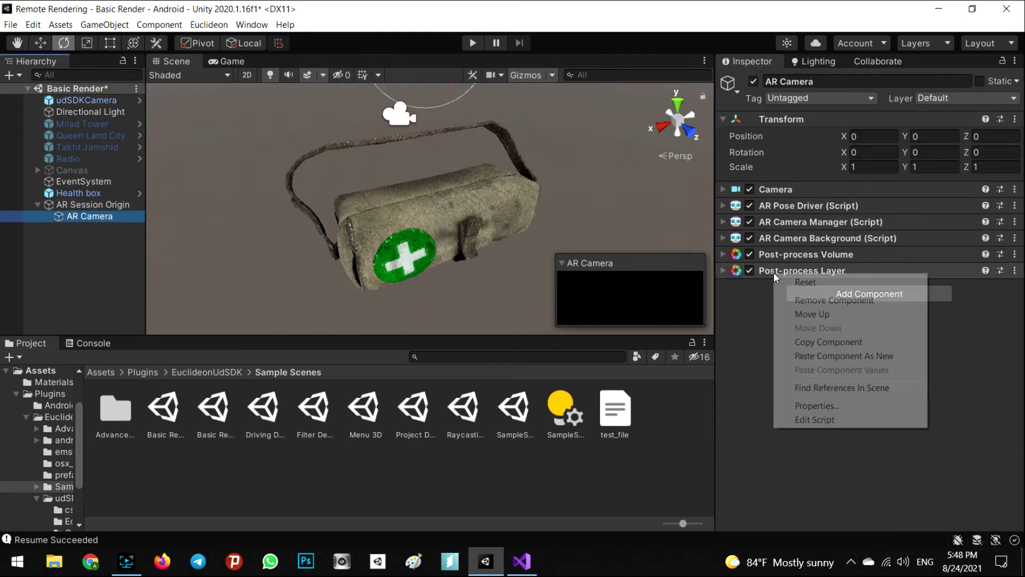
{"action": "left_click", "coordinate": [816, 356]}
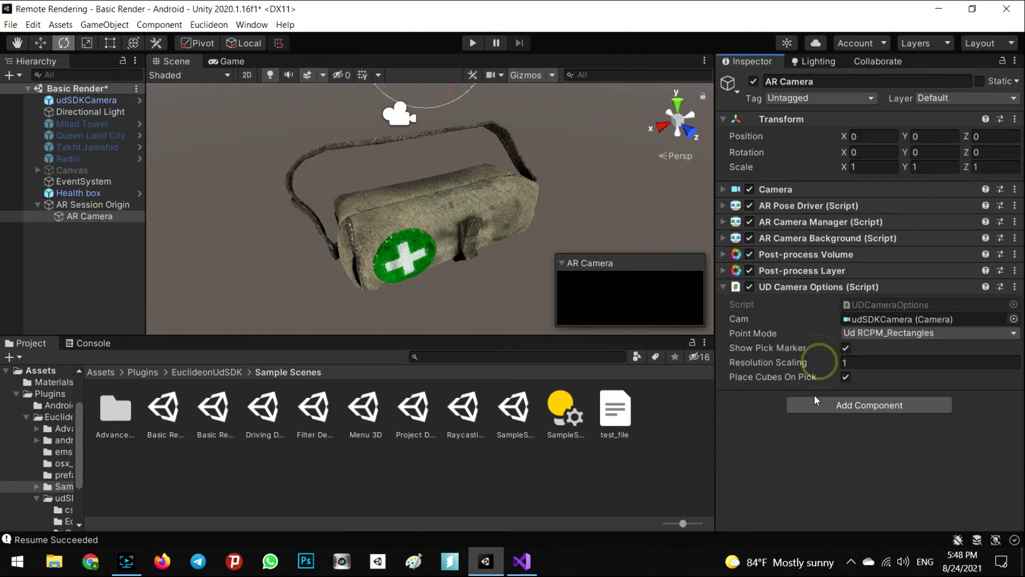
{"action": "left_click", "coordinate": [43, 256]}
Step: Deactivate the udSDKCamera object and assign the MainCamera tag to AR Camera
{"action": "left_click", "coordinate": [89, 100]}
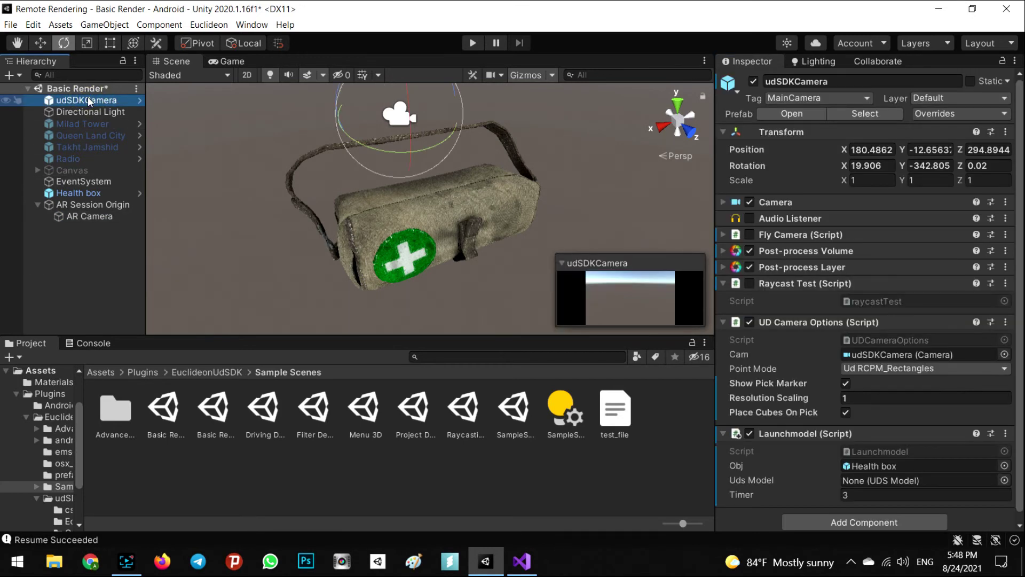
{"action": "left_click", "coordinate": [753, 81]}
{"action": "left_click", "coordinate": [90, 216]}
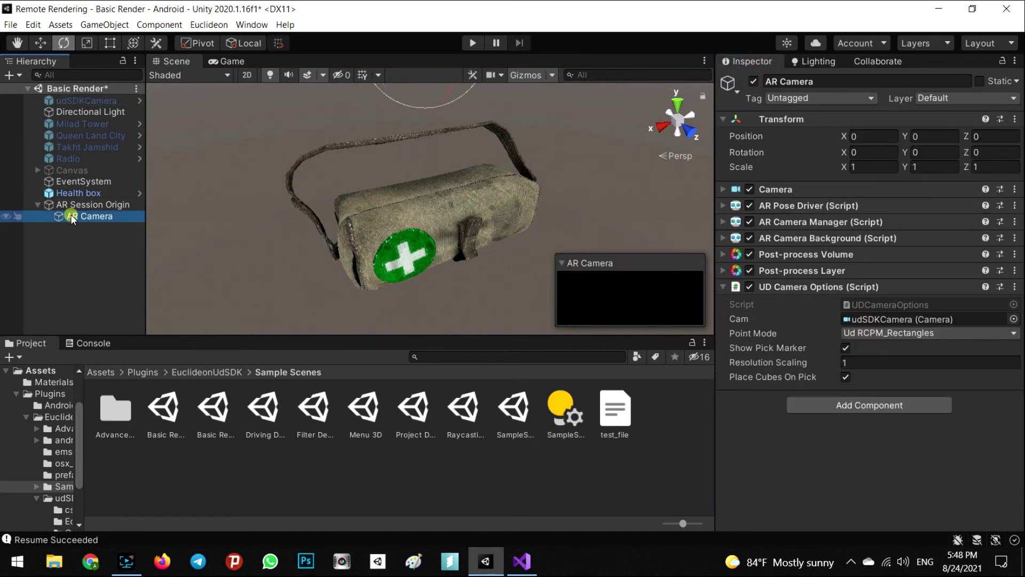
{"action": "left_click", "coordinate": [817, 98]}
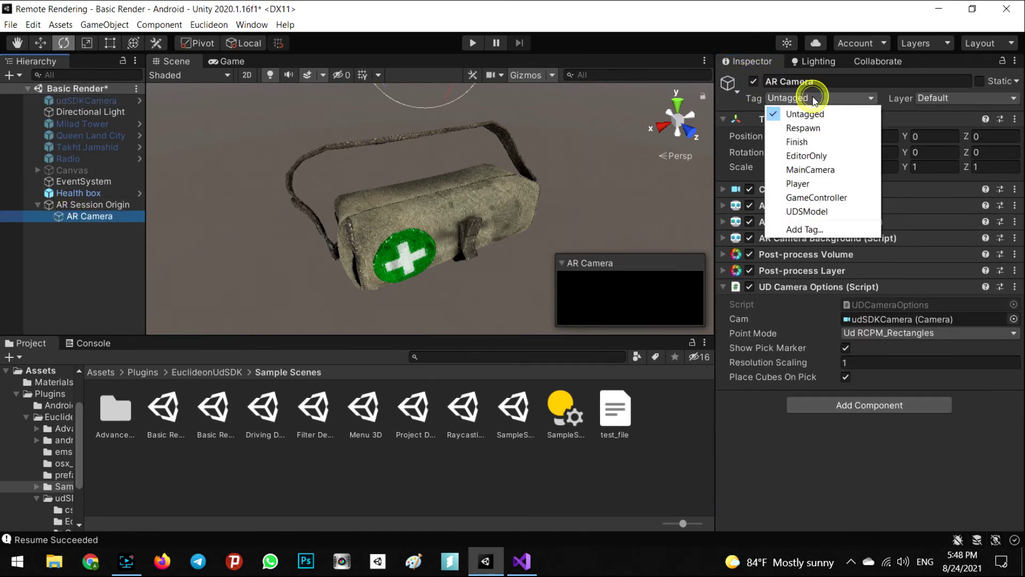
{"action": "left_click", "coordinate": [810, 170]}
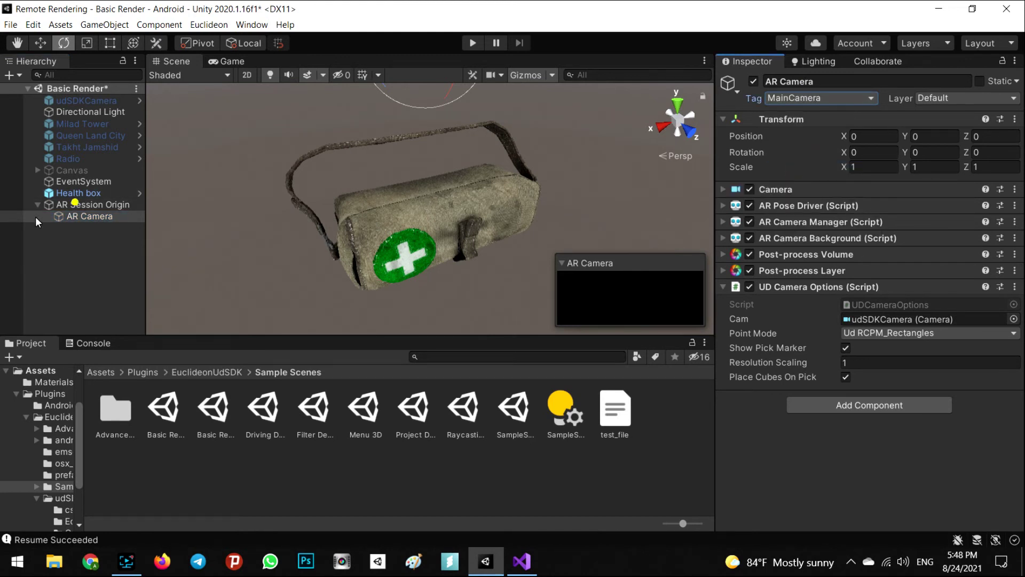
Step: Frame the AR Session Origin and place the Health box in front of AR Camera by aligning it with a scene view facing the origin
{"action": "left_click", "coordinate": [69, 203]}
{"action": "right_click_drag", "start_coordinate": [508, 176], "coordinate": [528, 153]}
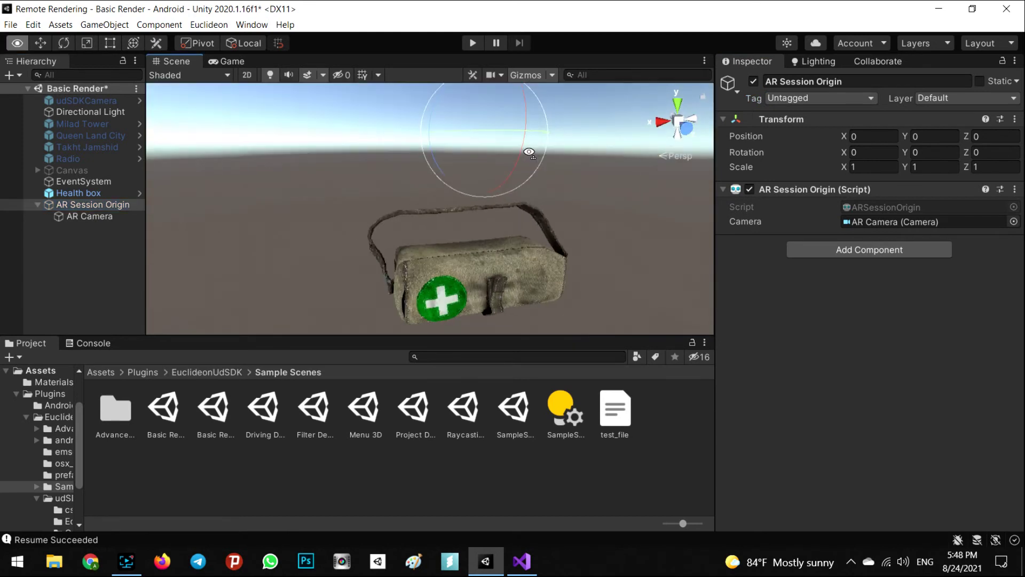
{"action": "scroll", "coordinate": [529, 152], "scroll_direction": "down", "scroll_amount": 3}
{"action": "double_click", "coordinate": [82, 203]}
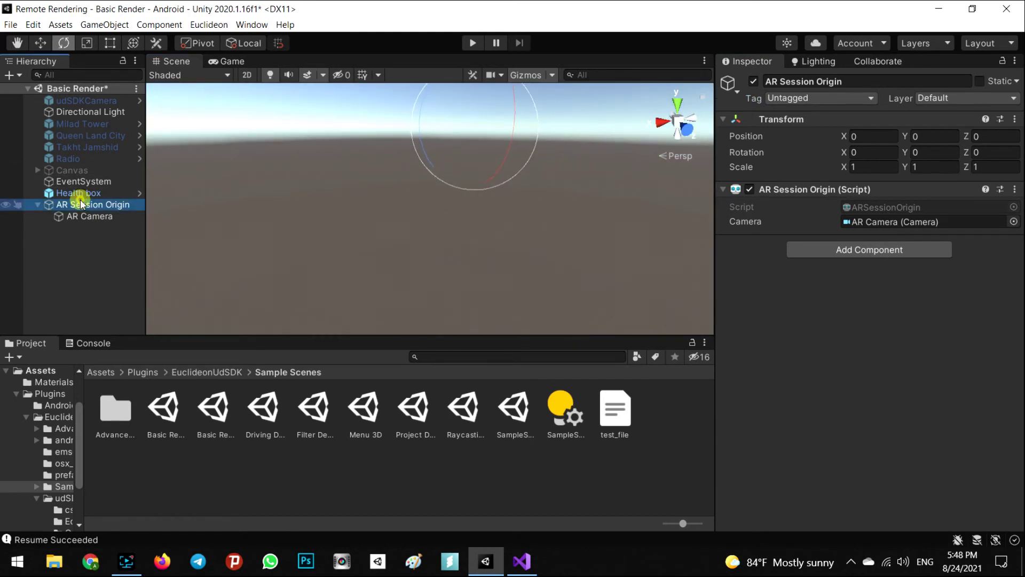
{"action": "mouse_move", "coordinate": [473, 220]}
{"action": "right_mouse_down"}
{"action": "mouse_move", "coordinate": [459, 236]}
{"action": "mouse_move", "coordinate": [461, 226]}
{"action": "right_mouse_up"}
{"action": "left_click", "coordinate": [61, 218]}
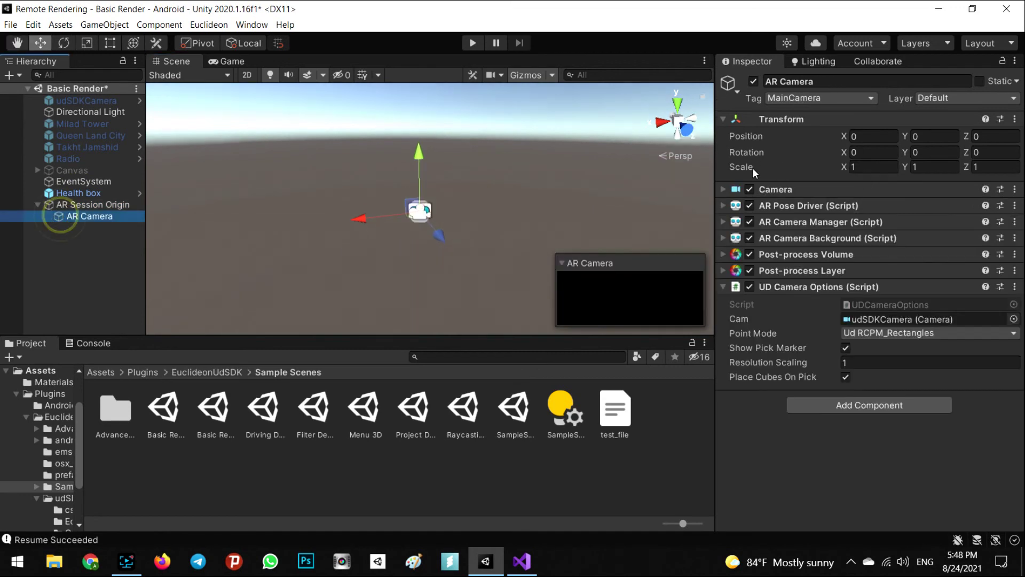
{"action": "left_click", "coordinate": [728, 189]}
{"action": "double_click", "coordinate": [88, 206]}
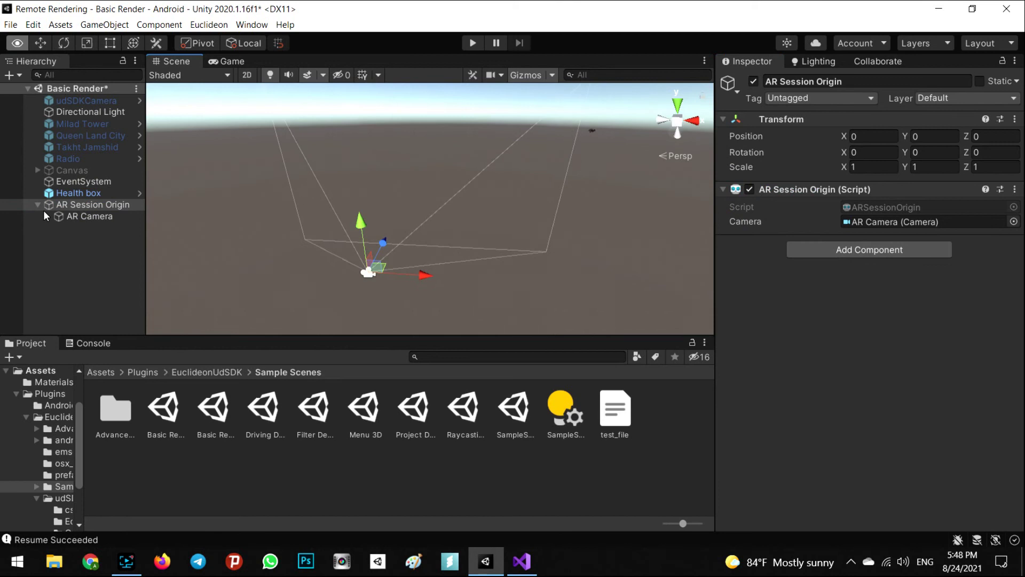
{"action": "left_click", "coordinate": [64, 193]}
{"action": "mouse_move", "coordinate": [499, 217]}
{"action": "left_mouse_down", "text": "alt"}
{"action": "mouse_move", "coordinate": [789, 176]}
{"action": "mouse_move", "coordinate": [802, 146]}
{"action": "left_mouse_up", "text": "alt"}
{"action": "key", "text": "ctrl+shift+f"}
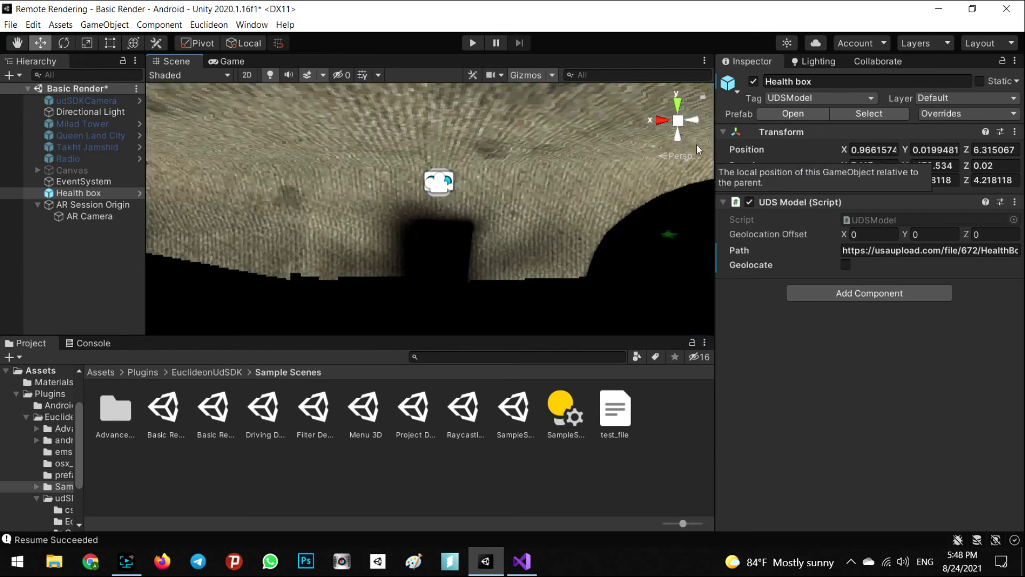
{"action": "mouse_move", "coordinate": [696, 144]}
{"action": "left_mouse_down", "text": "alt"}
{"action": "mouse_move", "coordinate": [786, 223]}
{"action": "mouse_move", "coordinate": [946, 254]}
{"action": "mouse_move", "coordinate": [73, 255]}
{"action": "mouse_move", "coordinate": [159, 232]}
{"action": "left_mouse_up", "text": "alt"}
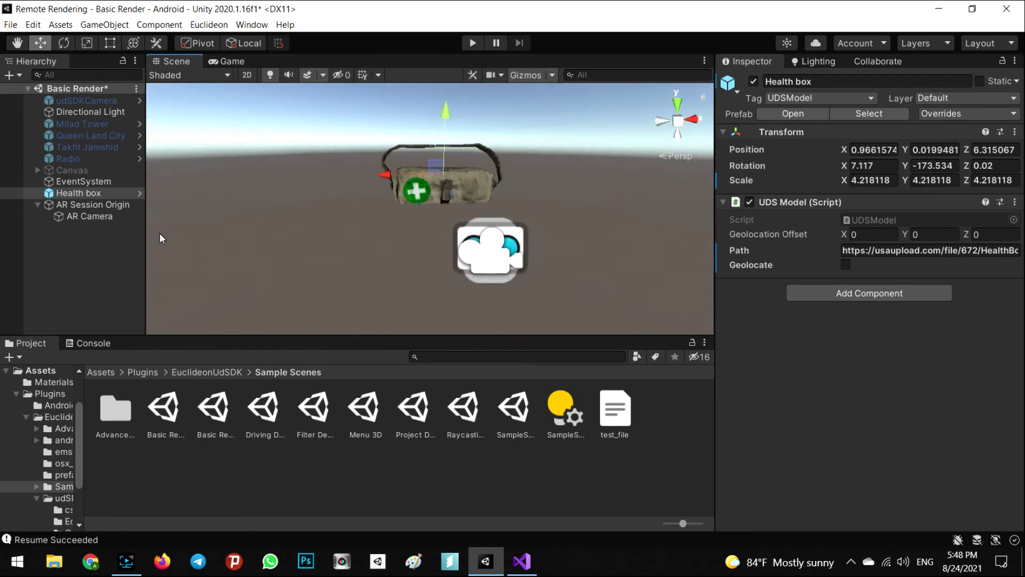
Step: Check how the Health box renders through AR Camera in the Game view and return to the Scene view
{"action": "left_click", "coordinate": [84, 206]}
{"action": "left_click", "coordinate": [232, 63]}
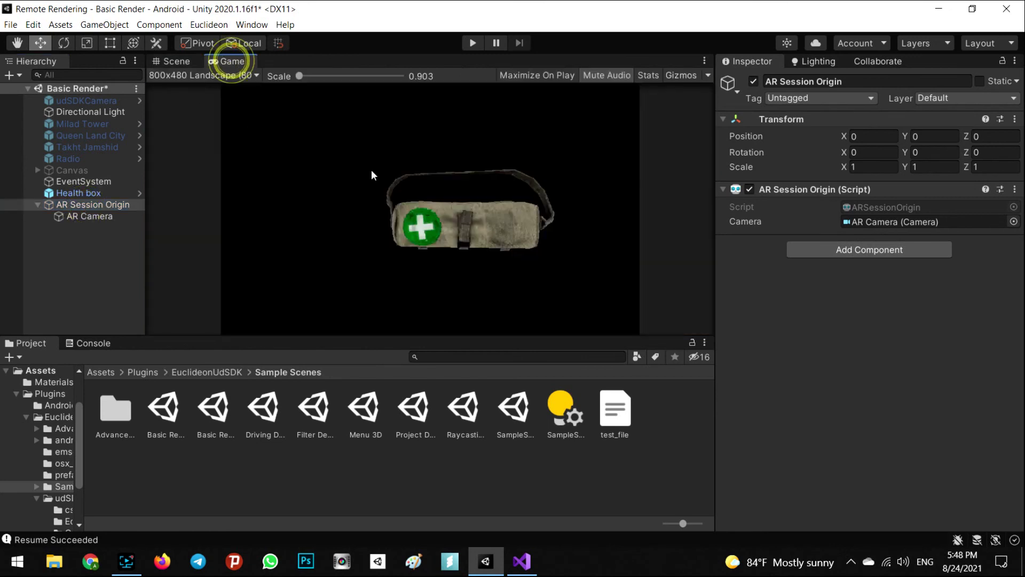
{"action": "left_click", "coordinate": [183, 62]}
Step: Save the Basic Render scene and clear the console entries
{"action": "left_click", "coordinate": [79, 288]}
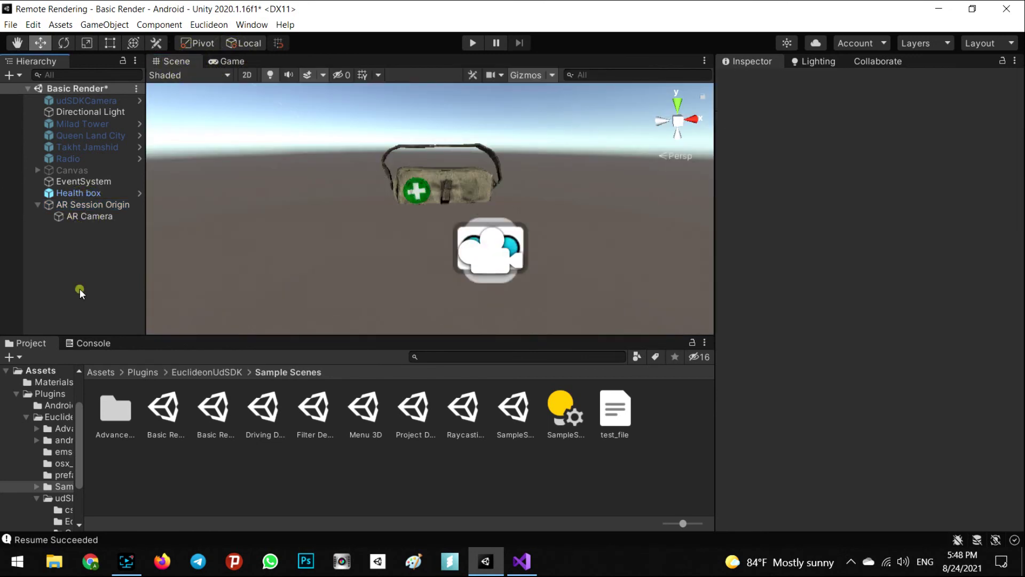
{"action": "key", "text": "ctrl+s"}
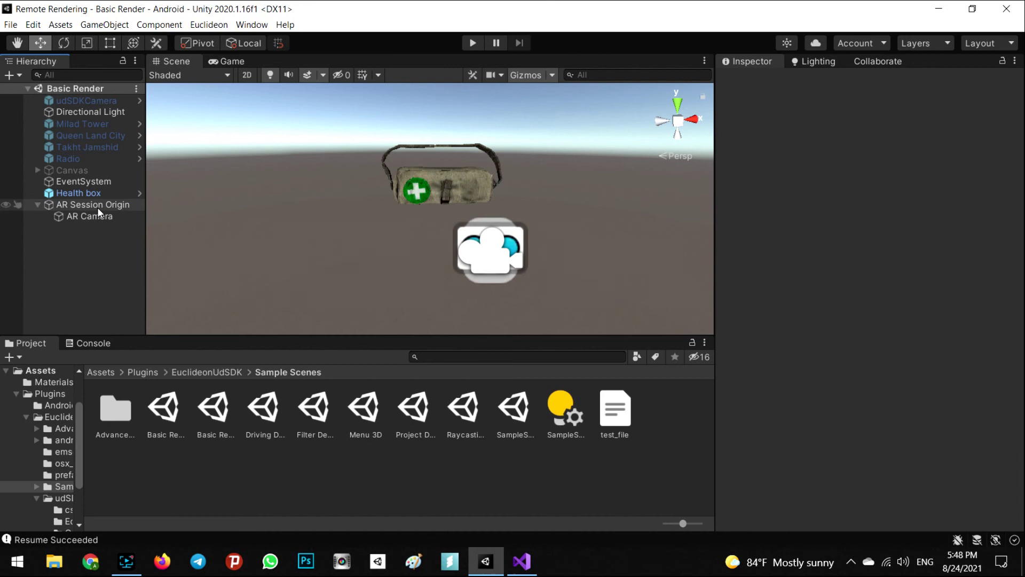
{"action": "left_click", "coordinate": [80, 344]}
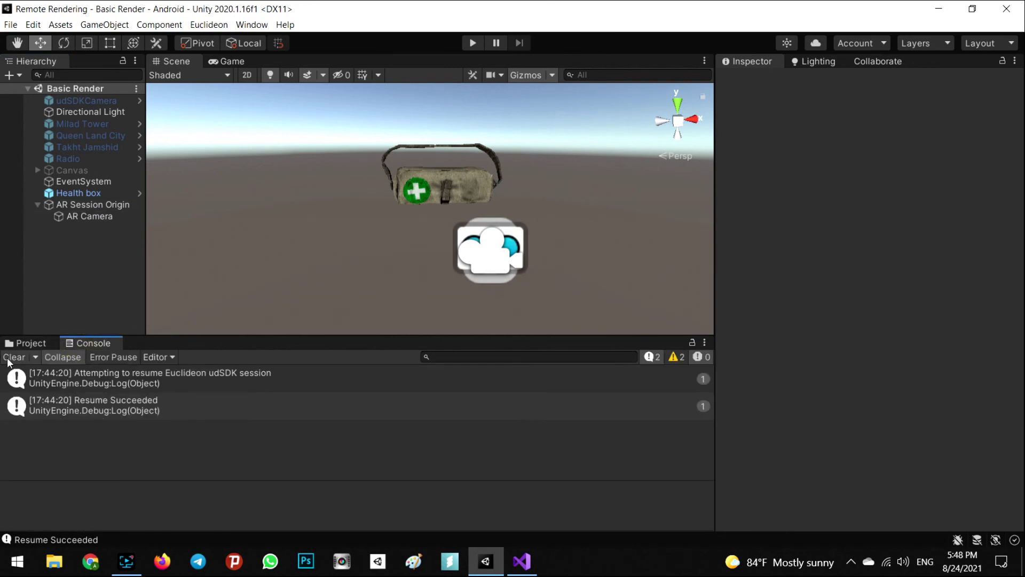
{"action": "left_click", "coordinate": [7, 359]}
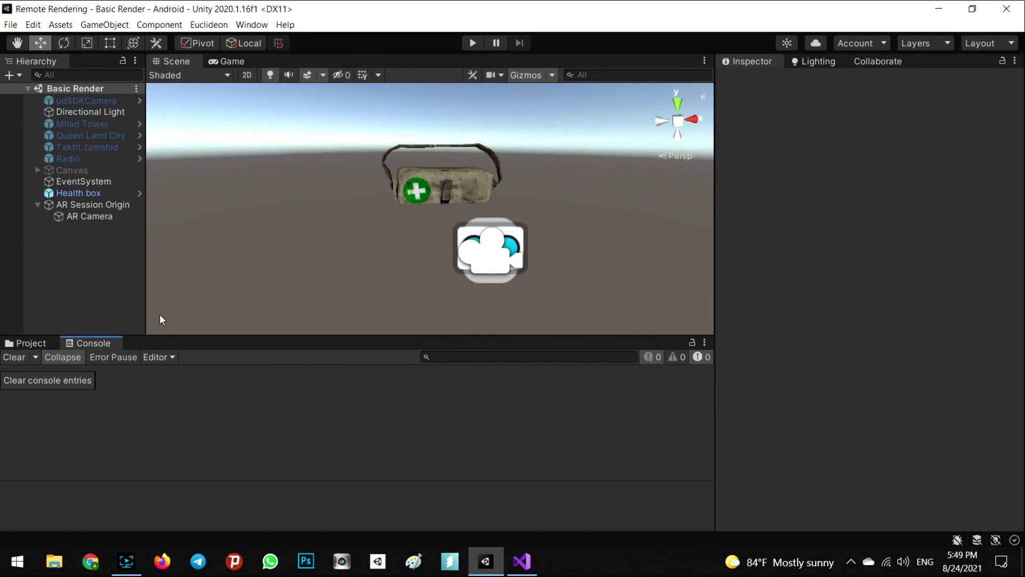
{"action": "left_click", "coordinate": [68, 280]}
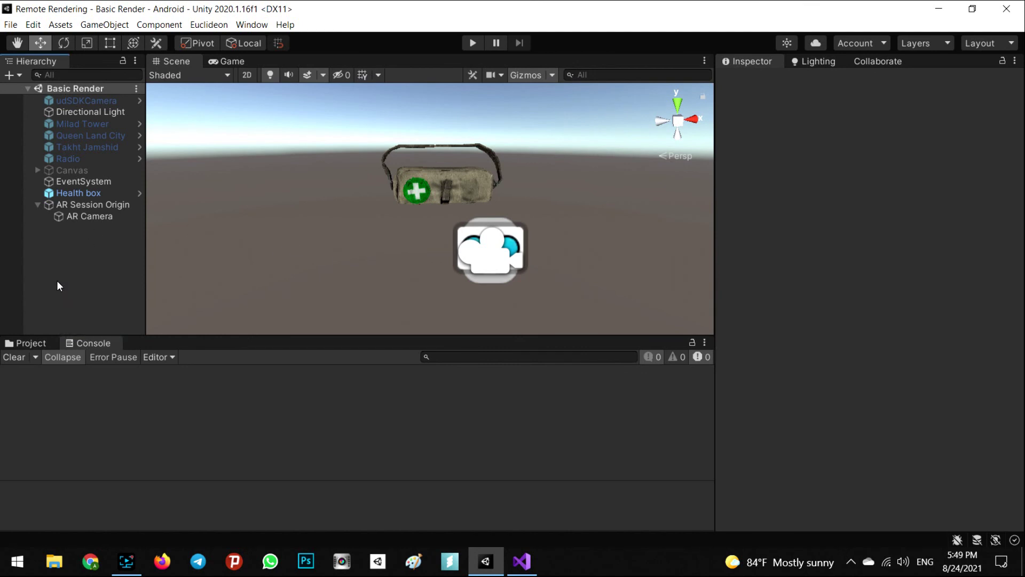
Step: Review the Android build settings and the APK save dialog, cancelling before the build is saved
{"action": "left_click", "coordinate": [11, 24]}
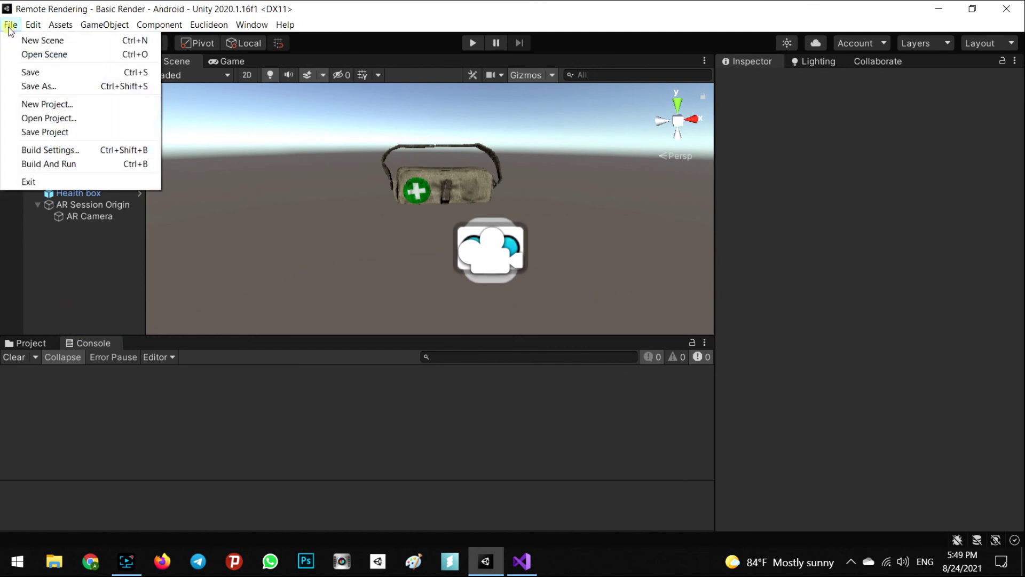
{"action": "left_click", "coordinate": [33, 151]}
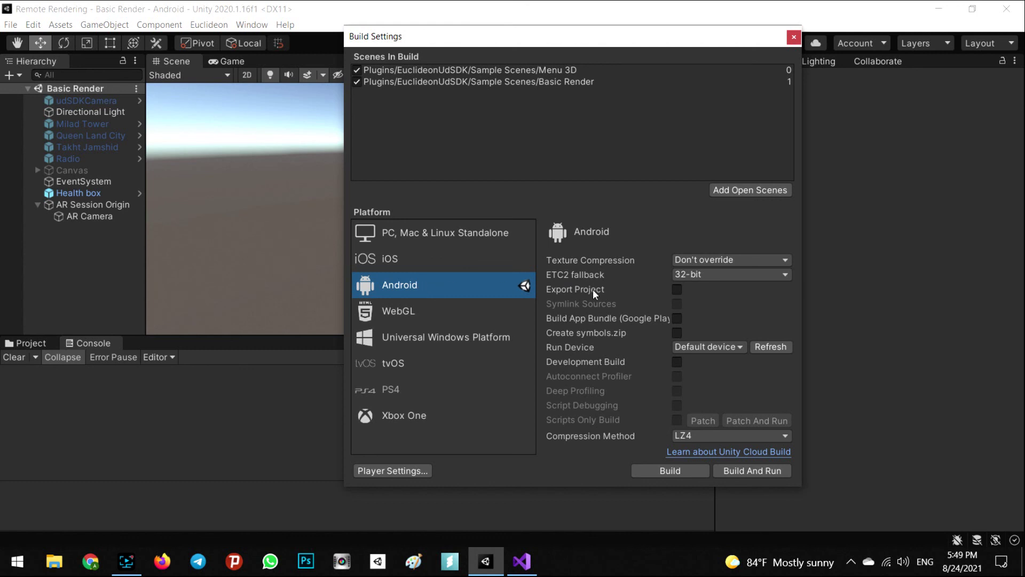
{"action": "left_click", "coordinate": [669, 470]}
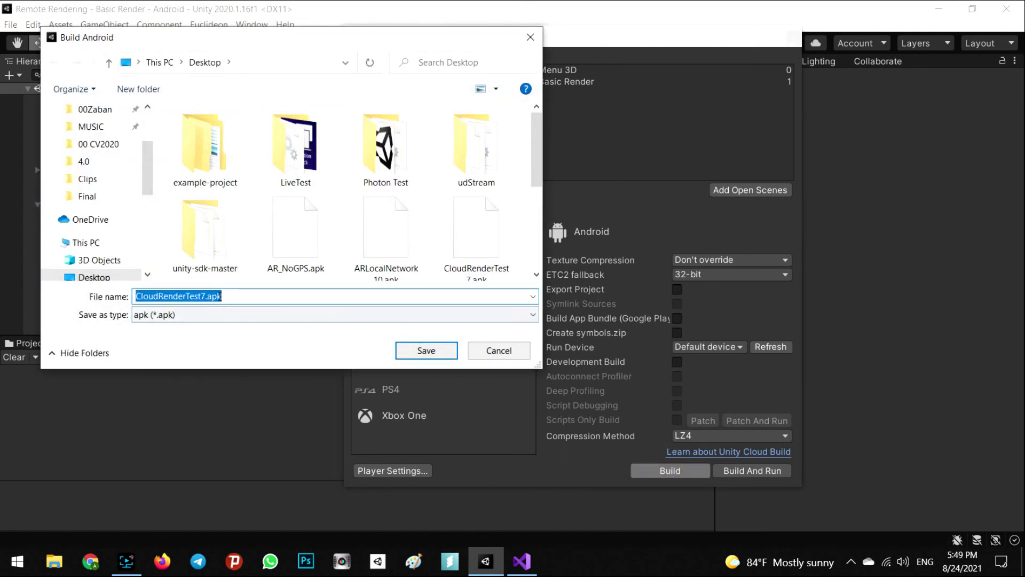
{"action": "left_click", "coordinate": [499, 350]}
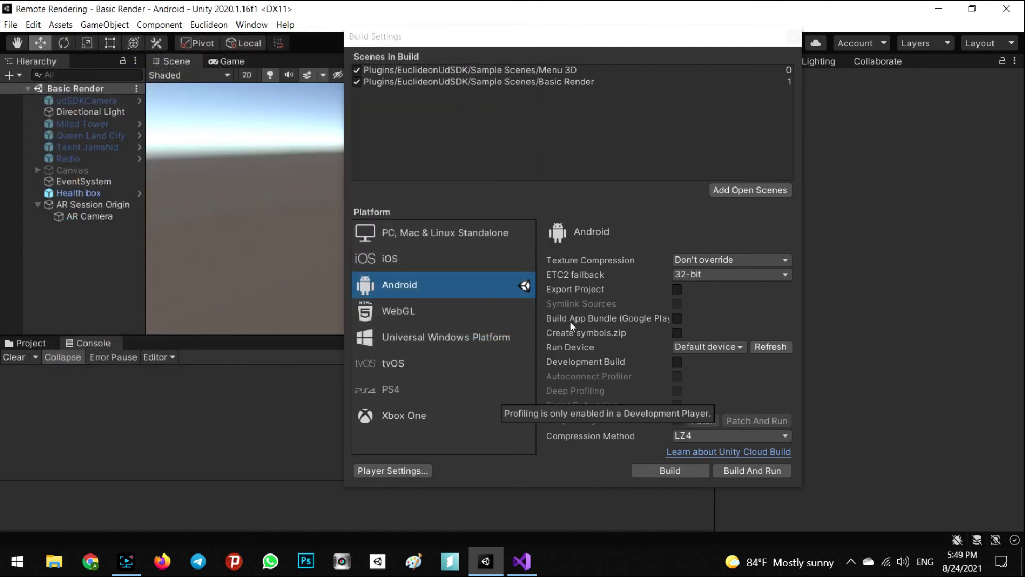